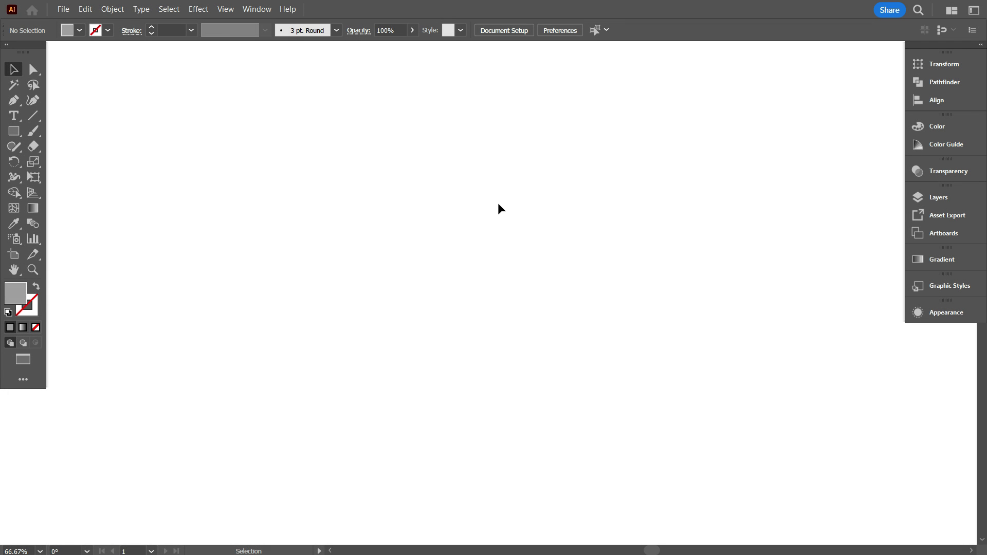
- Draw a large circle near the page centre with the Ellipse tool
click(9, 131)
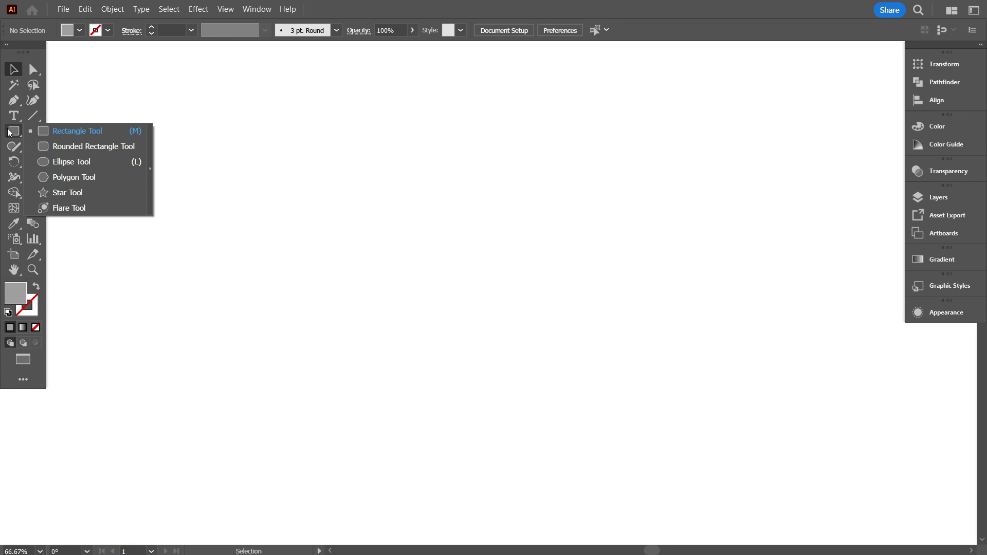
click(66, 162)
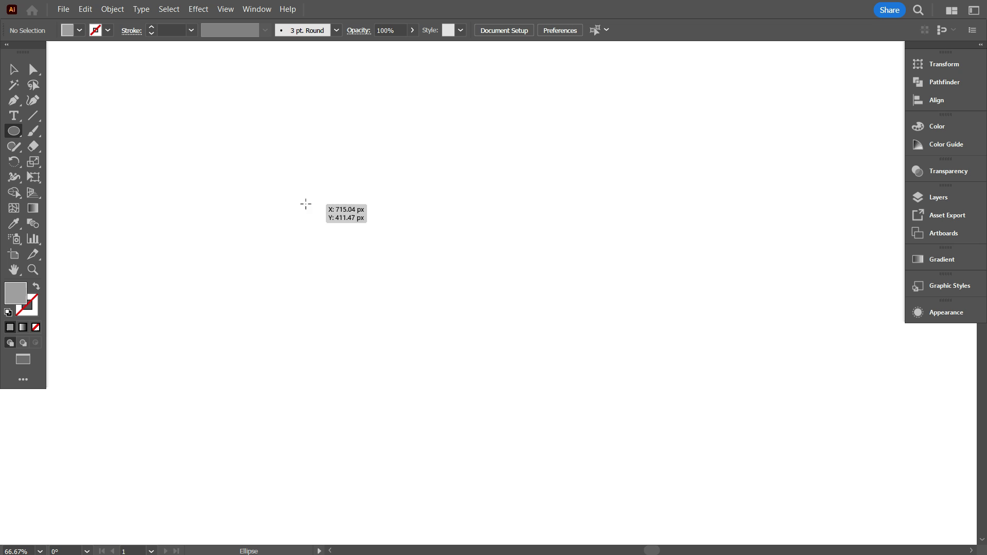
drag(306, 204, 650, 345)
scroll(572, 350, down, 4)
- Swap the circle's fill and stroke so it has a 1 pt outline and no fill
key(v)
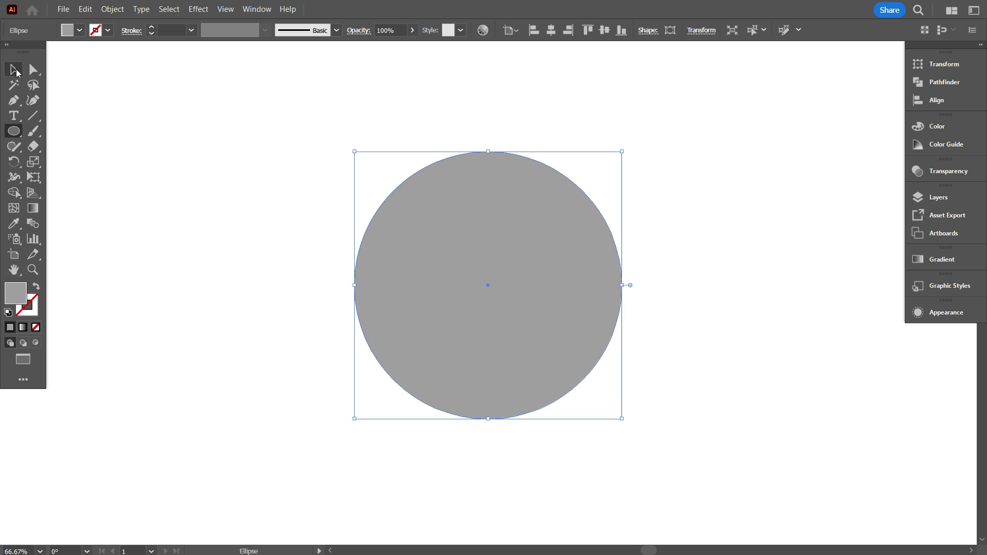
click(170, 198)
click(542, 288)
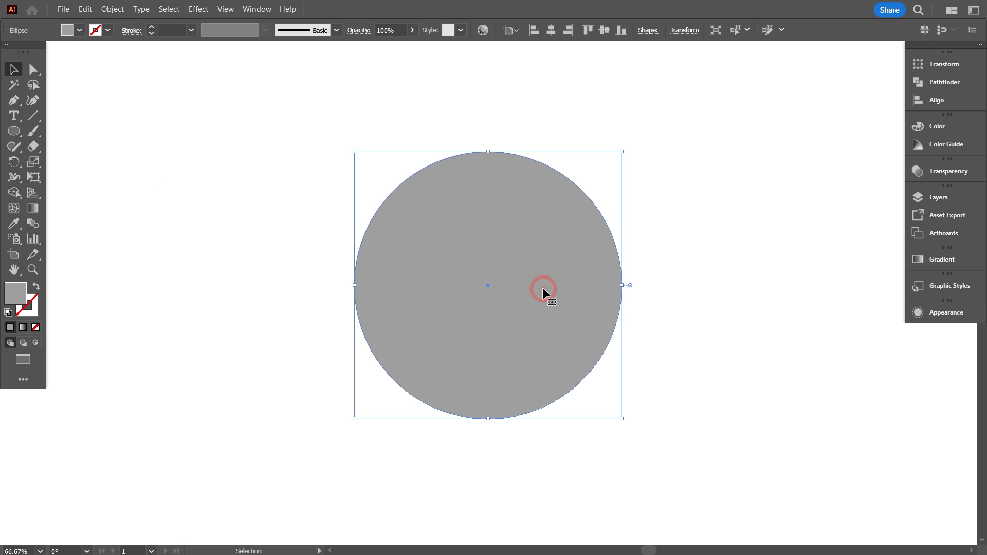
click(36, 288)
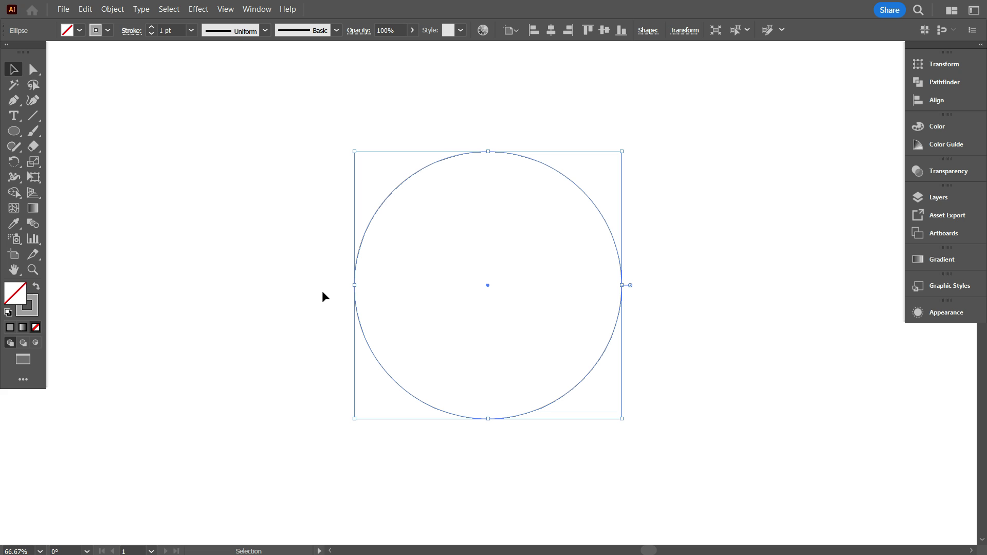
click(297, 310)
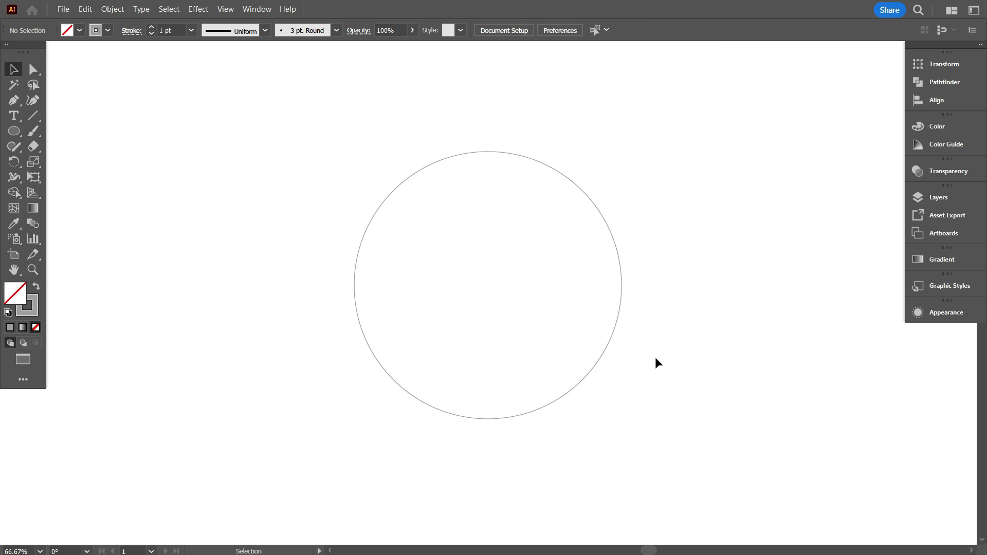
- Copy the large circle and paste it in place on top of the original
drag(656, 358, 591, 282)
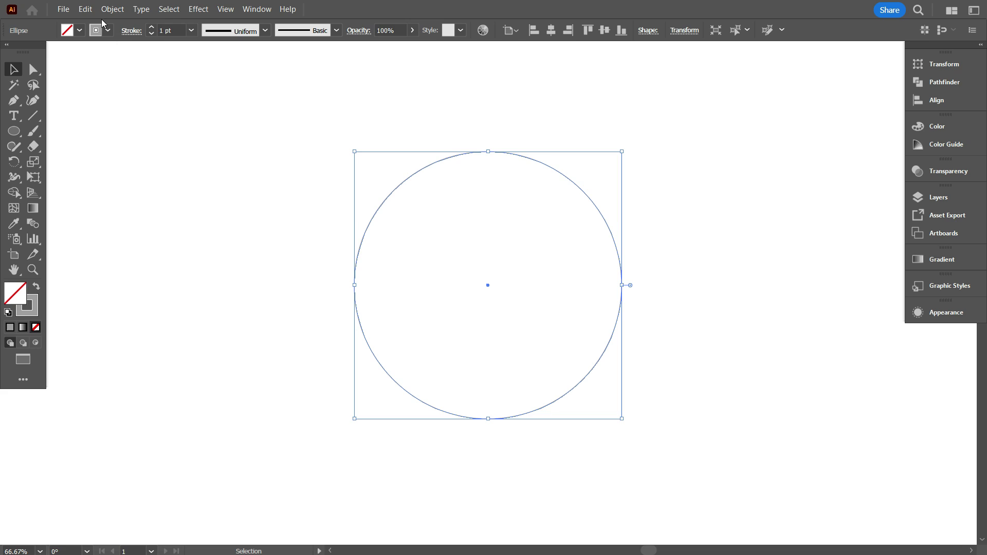
click(85, 9)
click(108, 70)
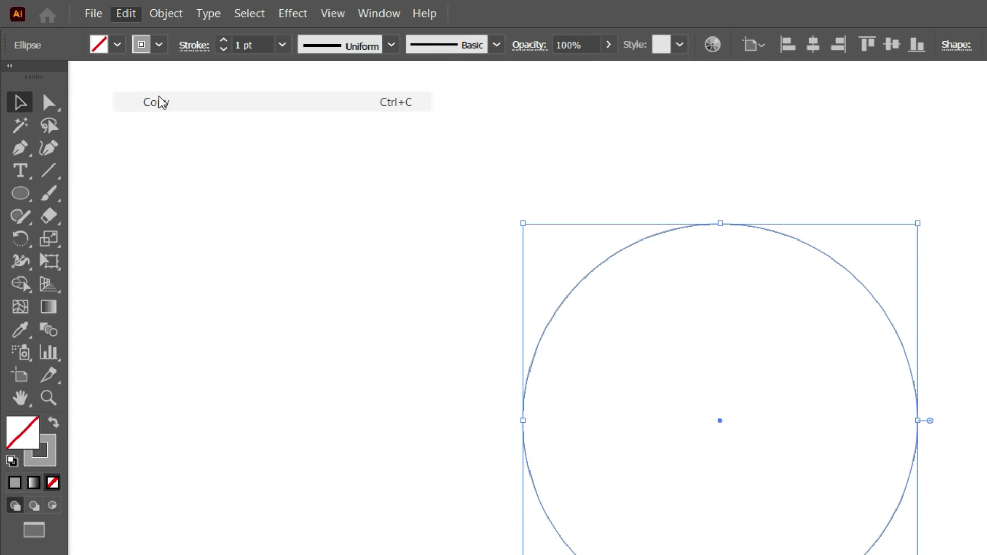
click(126, 15)
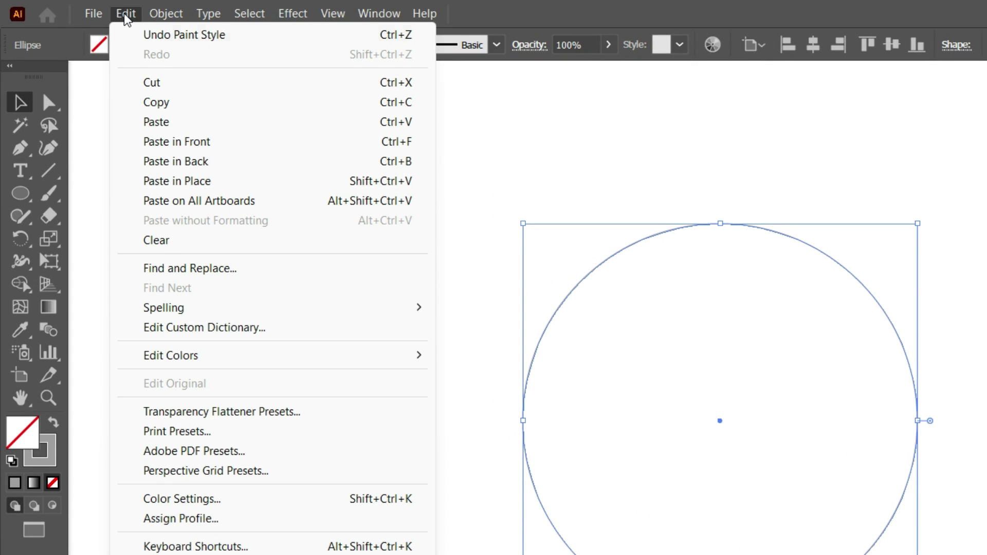
click(177, 182)
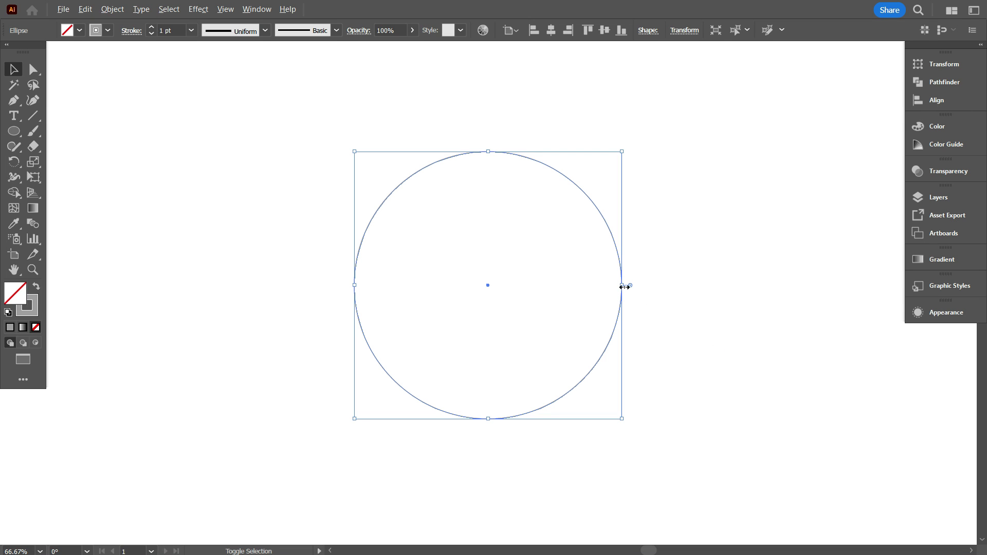
- Shrink the pasted copy to about 75 px wide and select both circles
drag(624, 286, 515, 281)
click(547, 282)
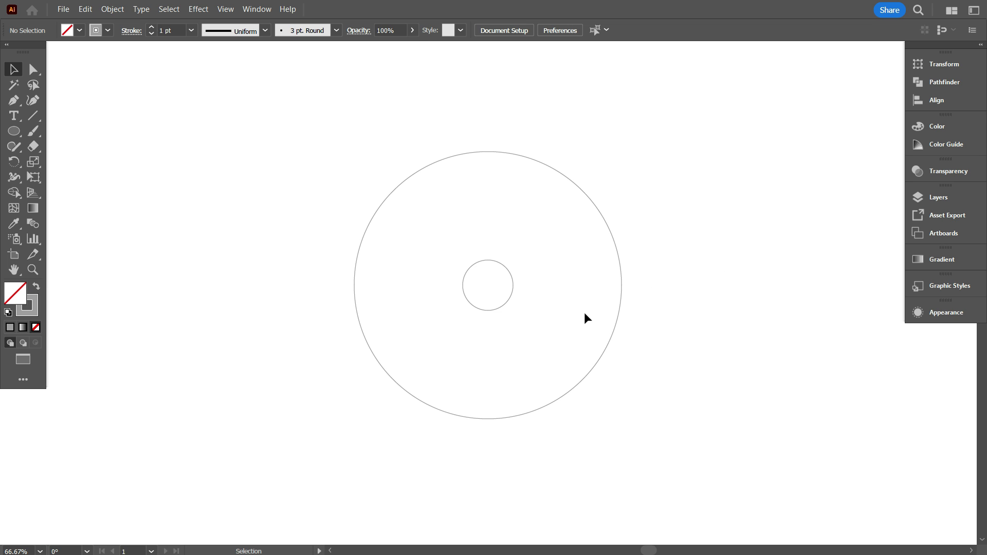
drag(273, 127, 602, 371)
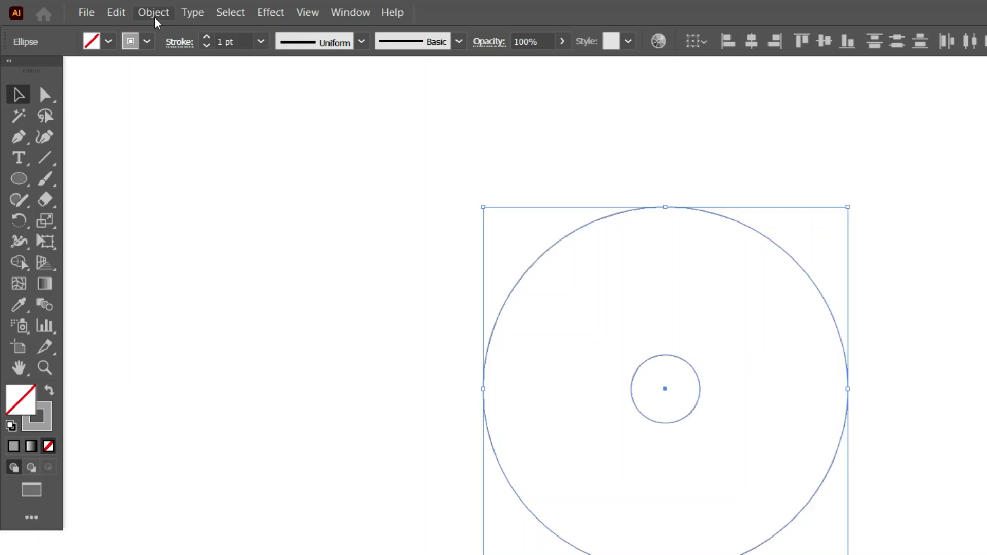
- Make a blend between the two circles via Object > Blend > Make
click(113, 9)
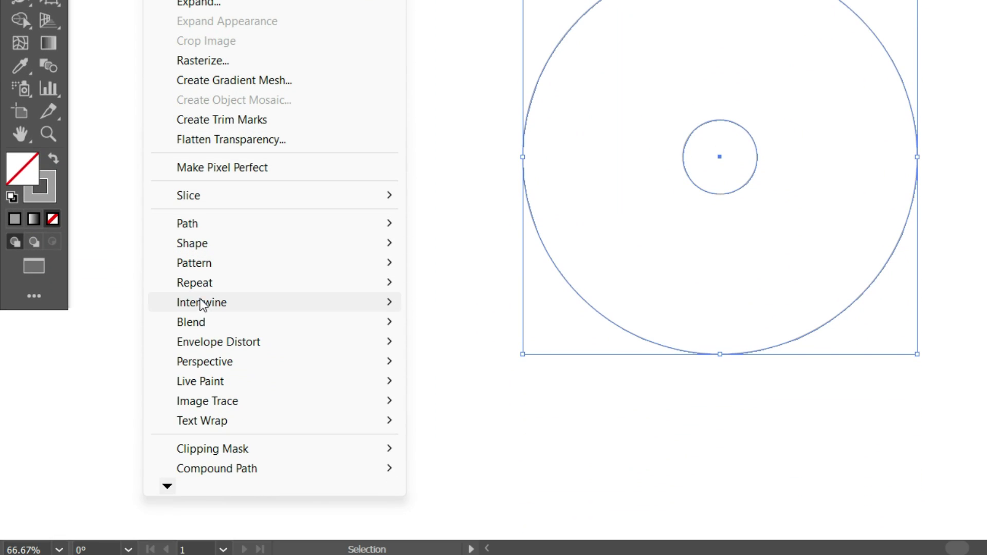
mouse_move(224, 322)
click(455, 327)
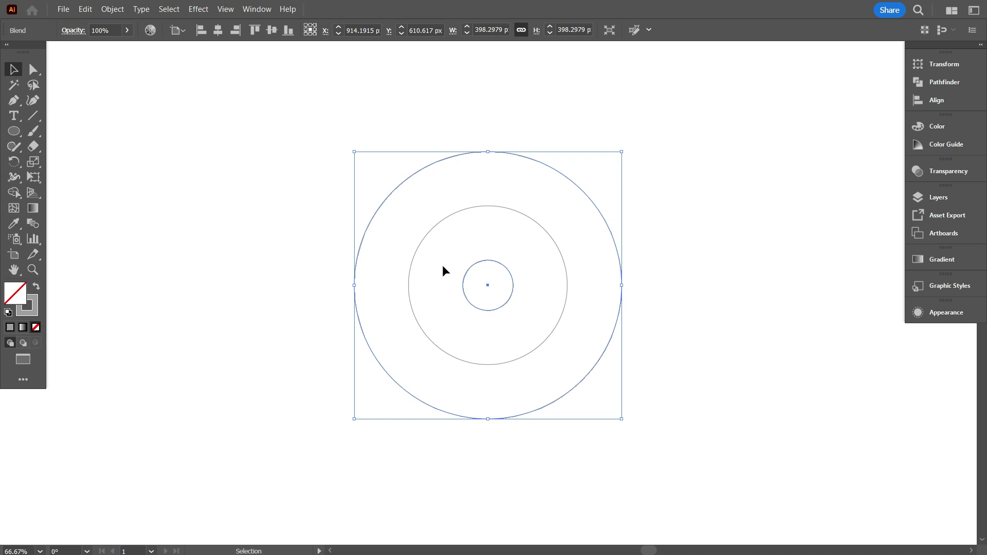
- Set the blend spacing to Specified Steps with 9 steps
double_click(34, 226)
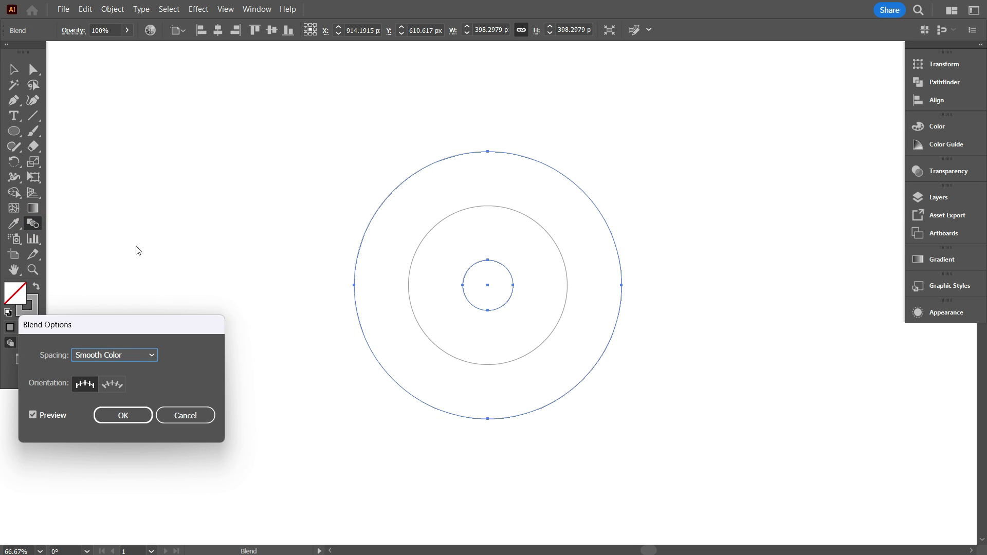
click(141, 358)
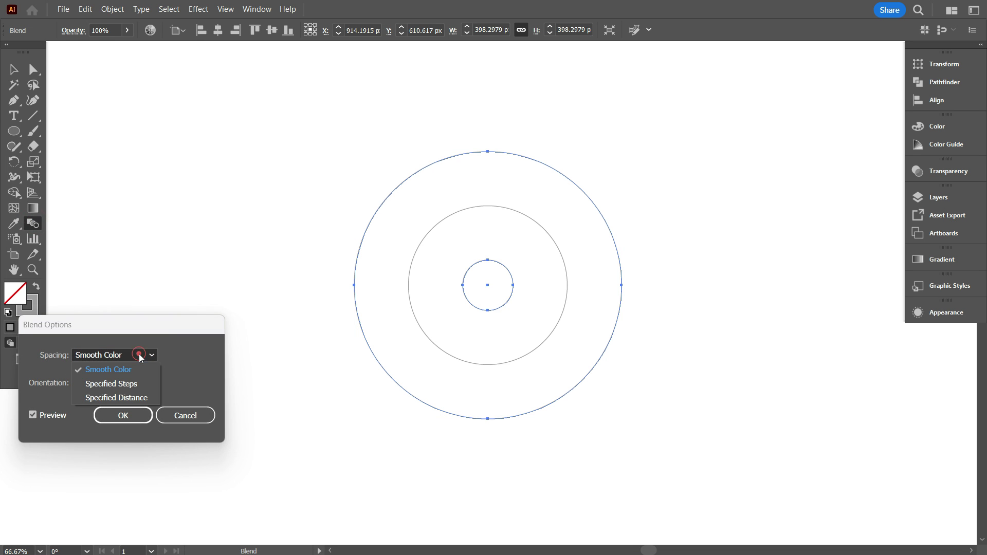
click(129, 383)
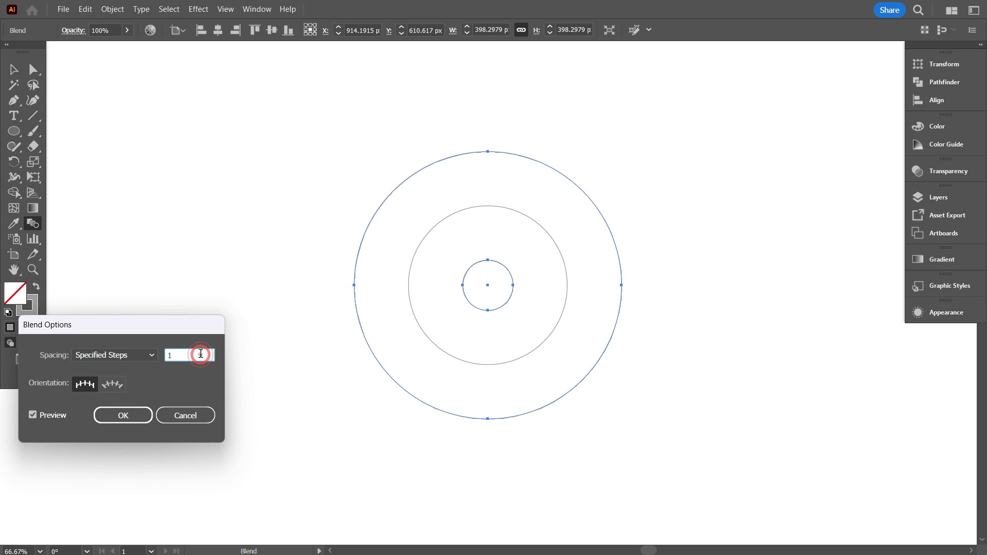
key(Up)
key(Up)
key(Up)
key(Up)
key(Up)
key(Up)
key(Up)
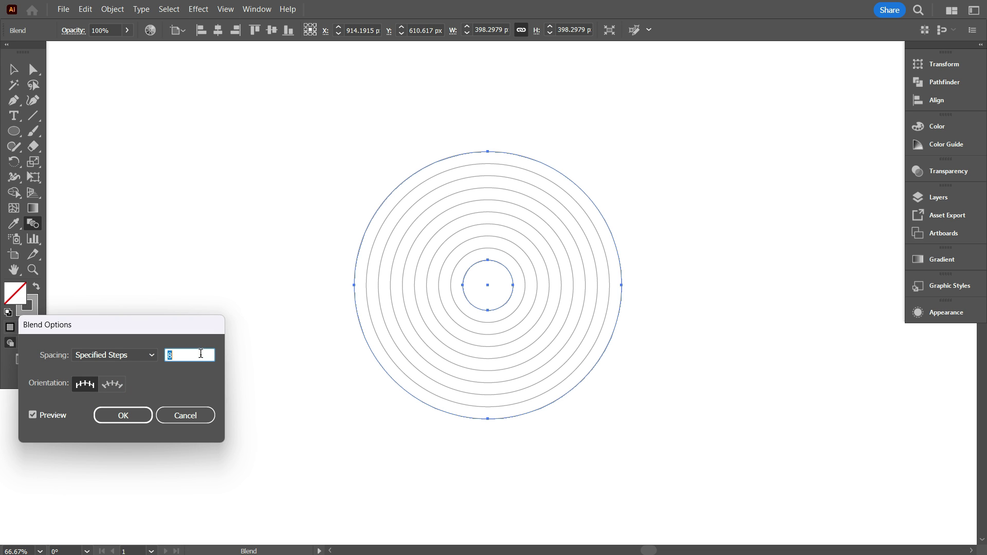
key(Up)
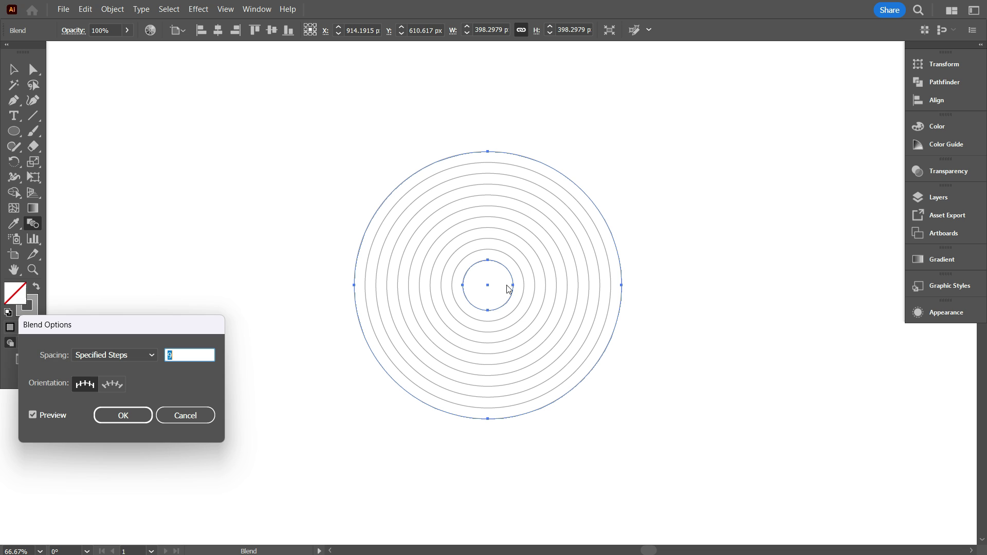
click(131, 413)
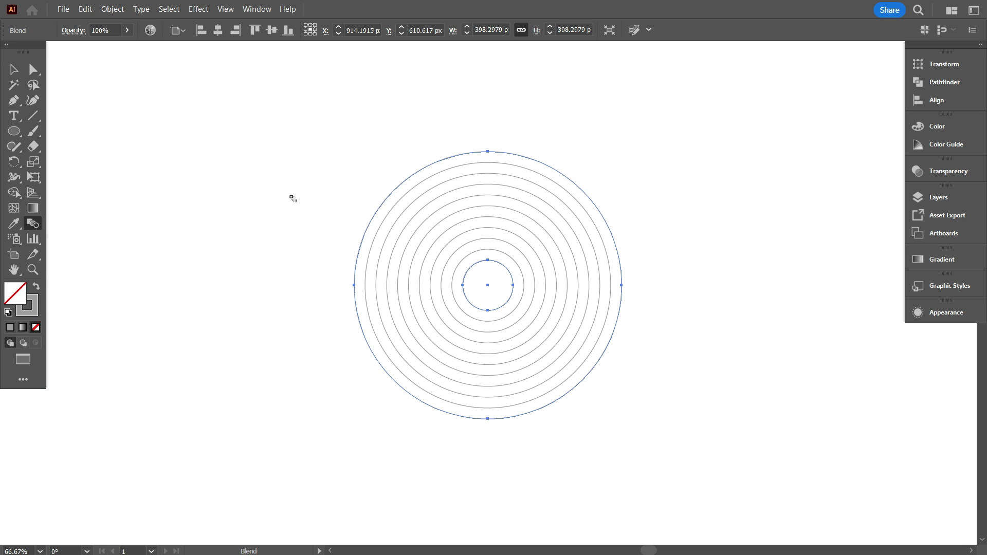
- Expand the 9-step blend into a group of eleven separate circle paths, then deselect
click(112, 9)
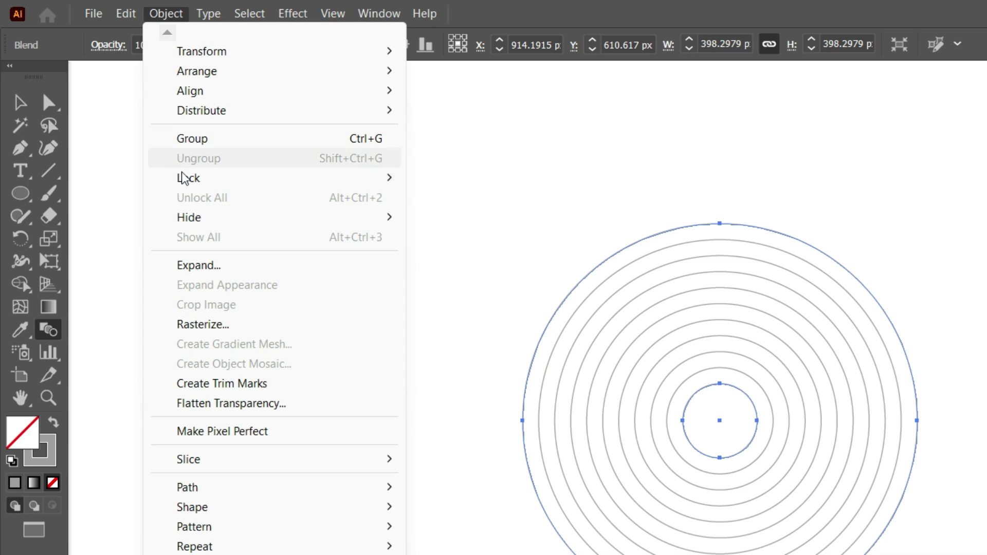
click(205, 266)
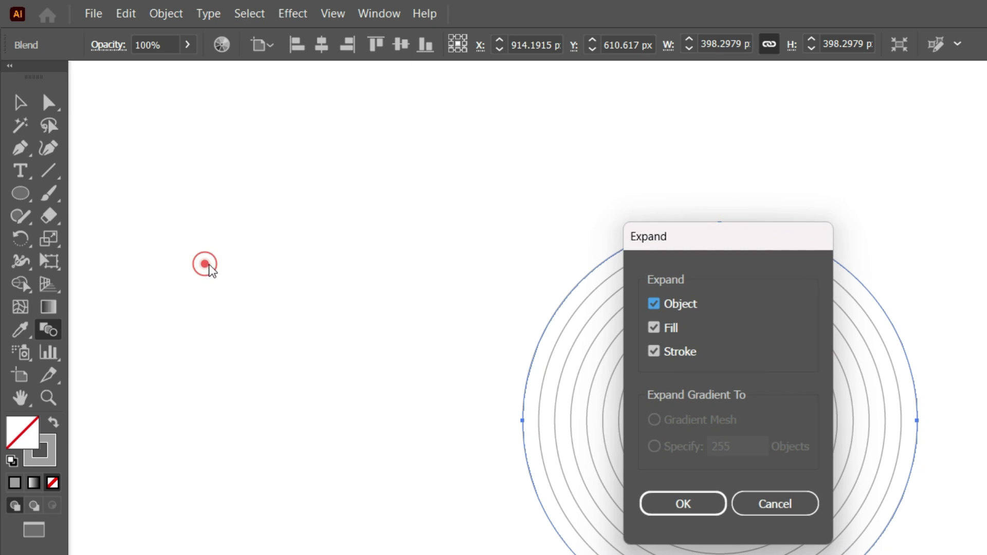
click(700, 511)
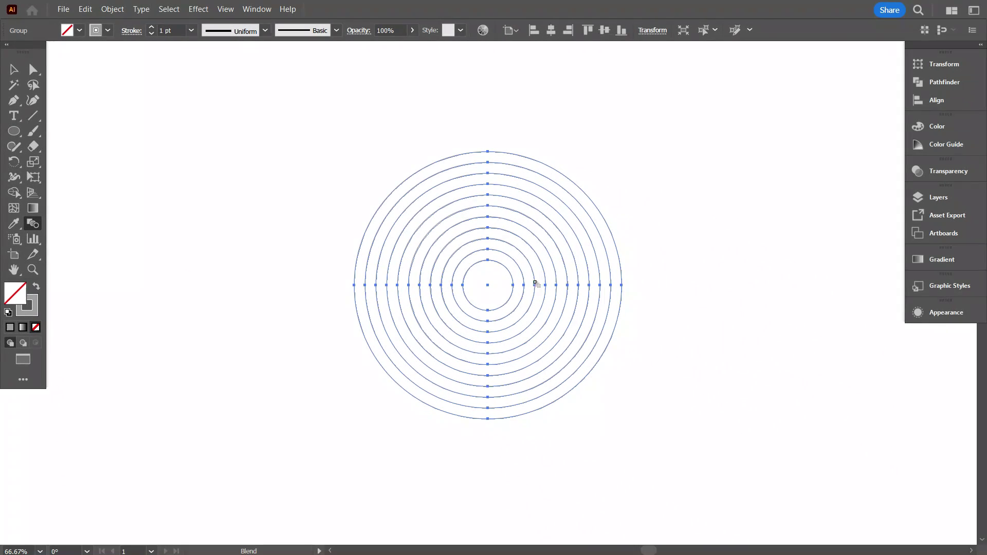
click(14, 69)
click(230, 142)
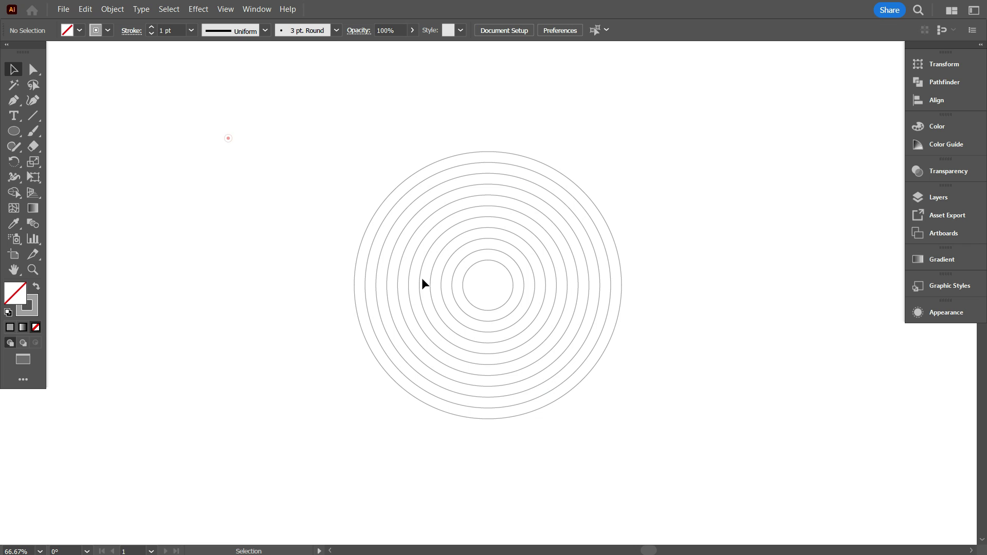
scroll(481, 365, up, 1)
scroll(514, 359, up, 2)
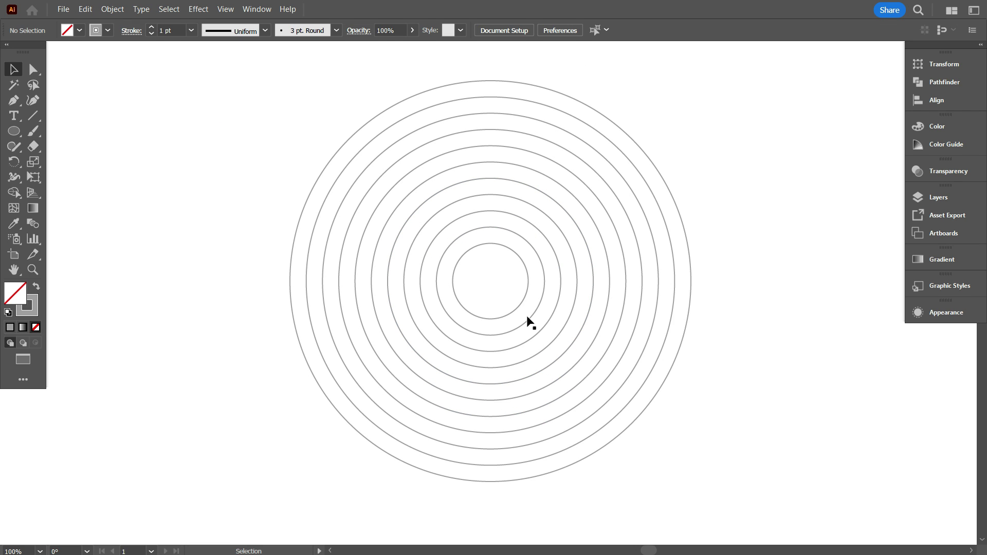
- Duplicate the ring group, placing the copy overlapping about 199 px to the right
click(525, 293)
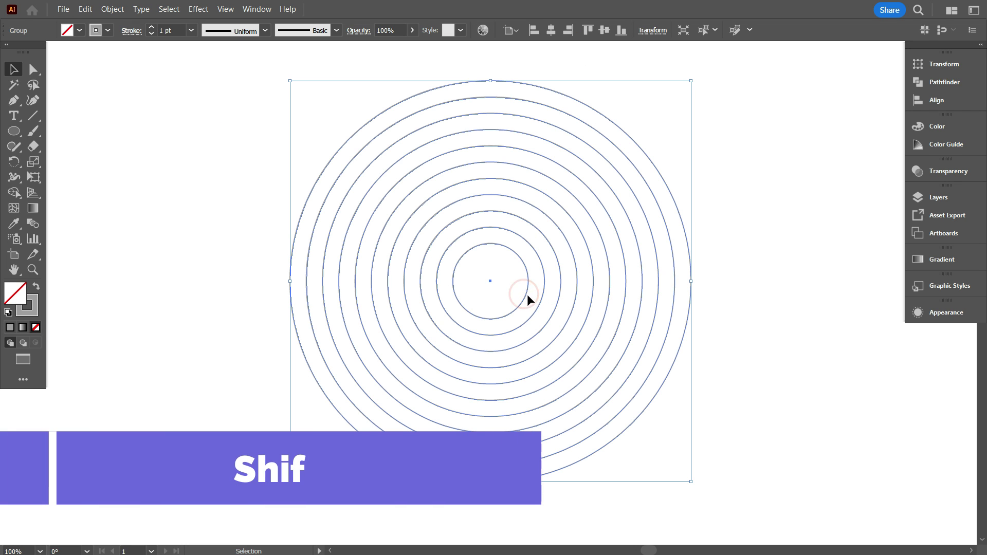
drag(548, 295, 715, 313)
drag(745, 379, 614, 381)
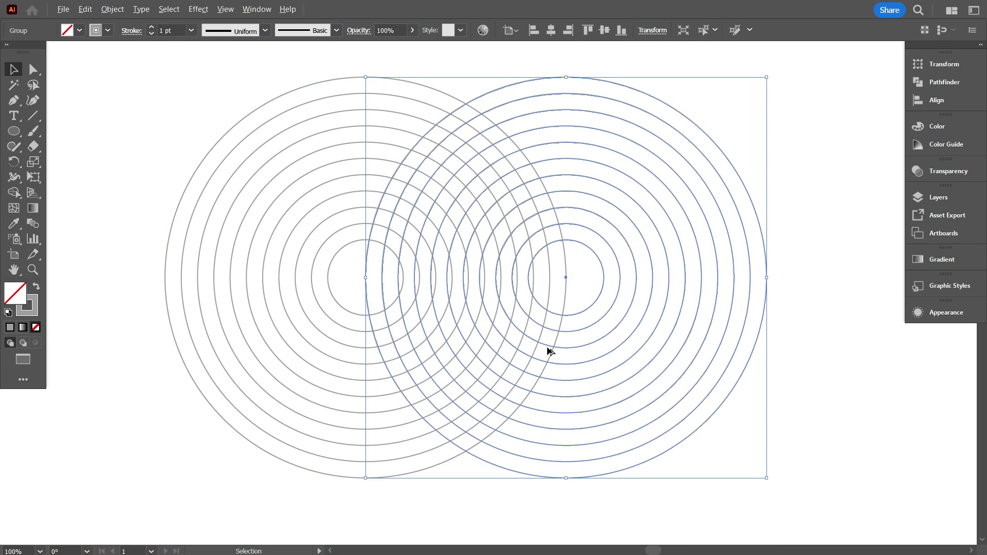
scroll(549, 344, down, 1)
- Copy the right ring group down-left so it sits below, between both upper sets
click(716, 356)
drag(779, 377, 723, 369)
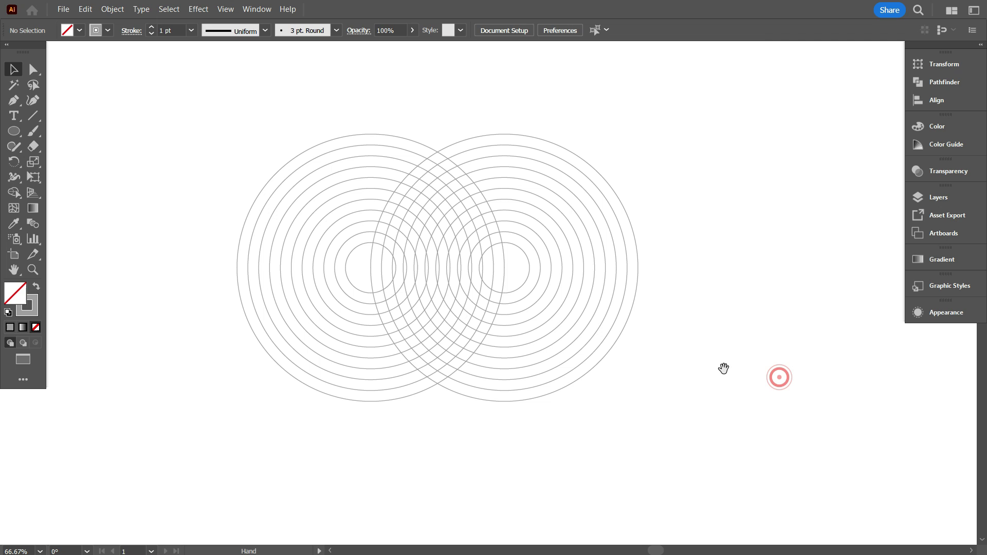
drag(611, 368, 569, 255)
drag(526, 286, 452, 405)
- In Outline view, nudge the lower ring group so its centre meets the upper sets' intersection
key(ctrl+plus)
key(ctrl+plus)
key(ctrl+plus)
key(ctrl+plus)
key(ctrl+minus)
key(ctrl+minus)
key(ctrl+minus)
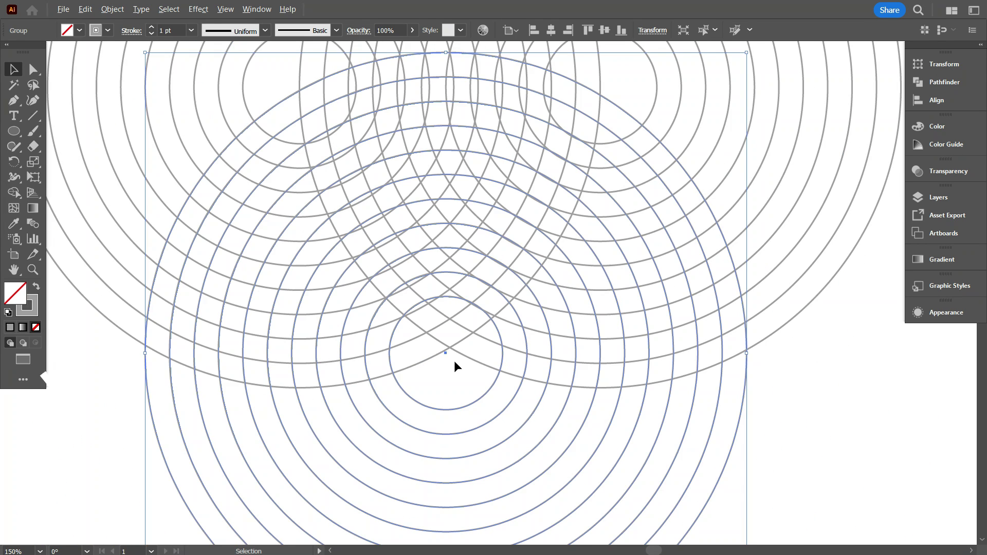
key(ctrl+y)
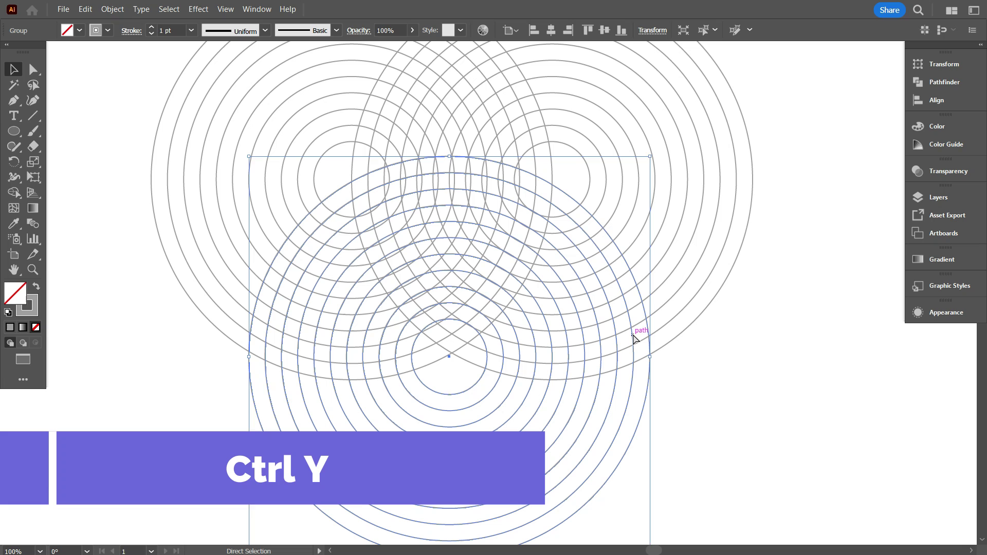
click(735, 394)
scroll(461, 381, up, 4)
scroll(427, 317, up, 3)
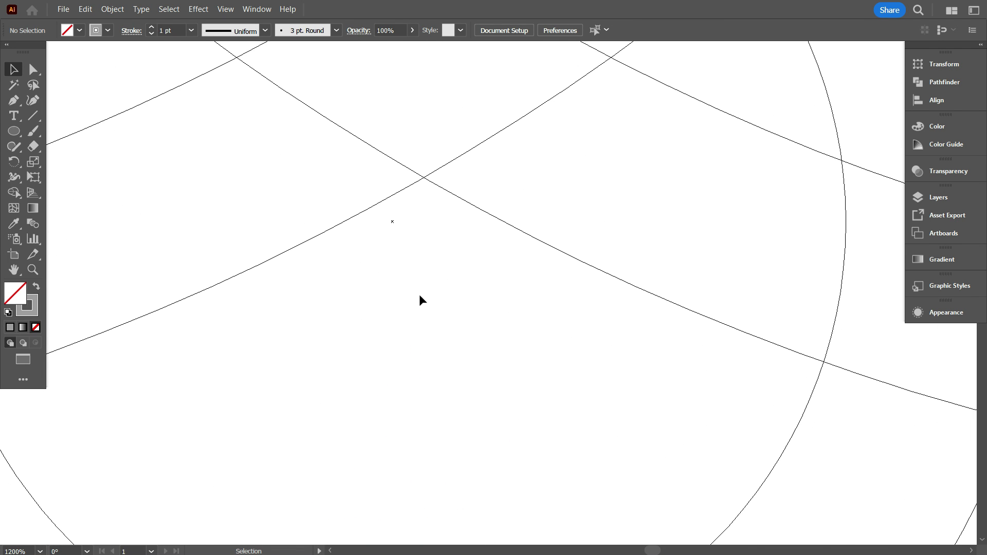
drag(392, 222, 427, 183)
scroll(439, 277, down, 8)
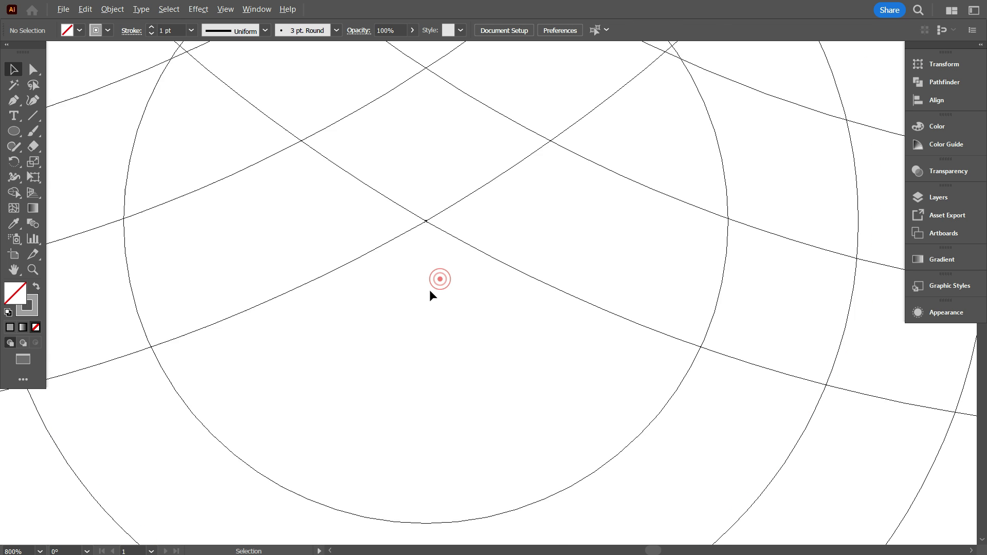
- Return to Preview view showing grey strokes and deselect the artwork
key(ctrl+y)
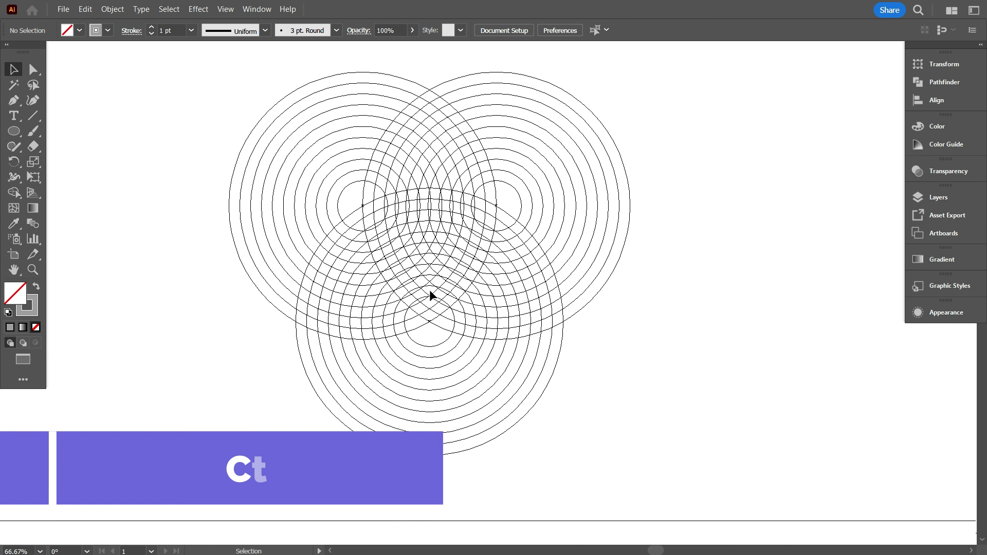
key(ctrl+y)
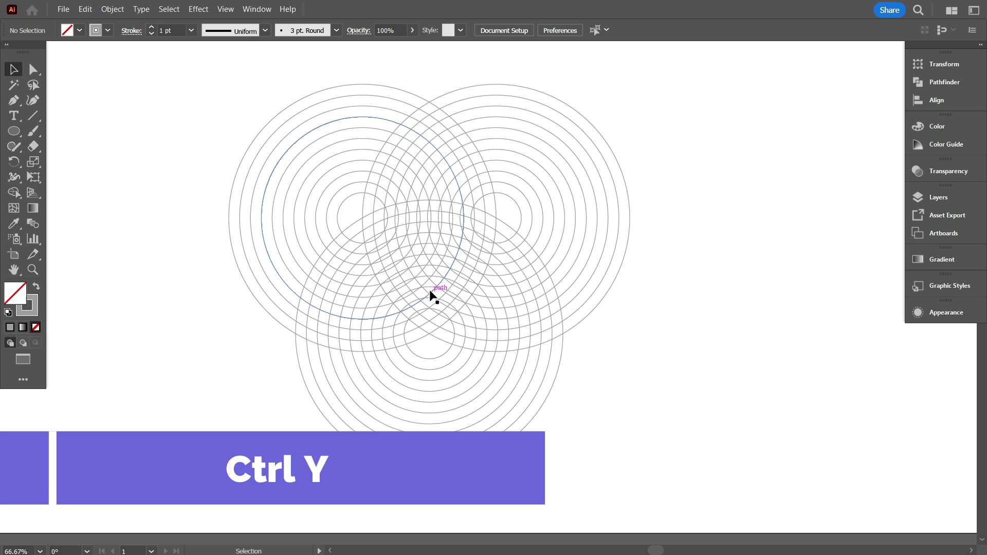
scroll(462, 288, up, 2)
click(732, 296)
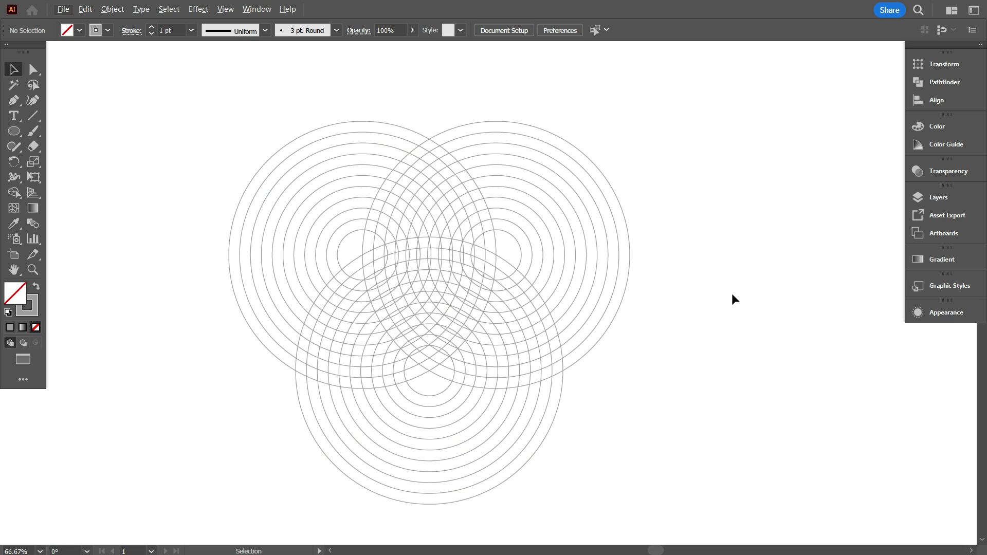
- Group the two upper circle sets together
drag(308, 93, 541, 153)
scroll(462, 197, up, 1)
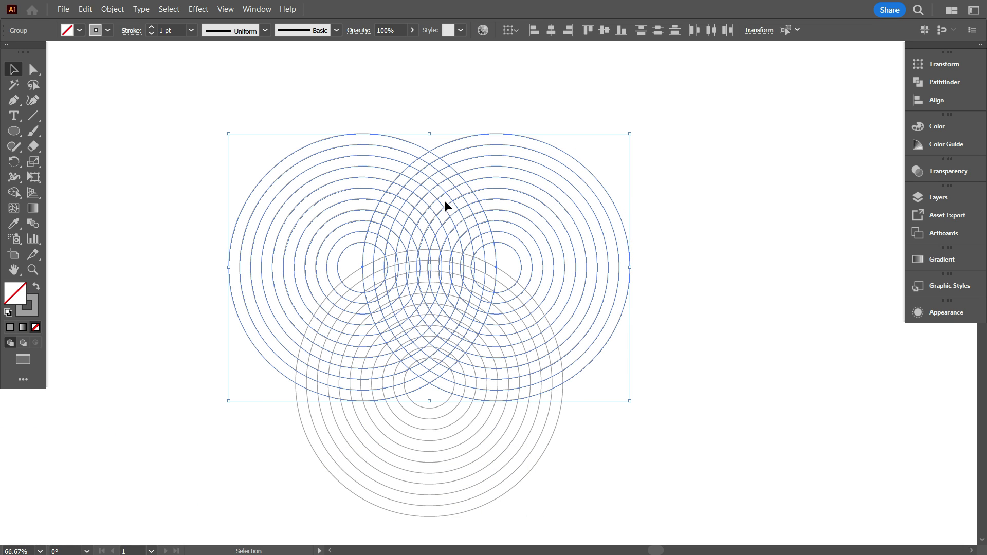
right_click(489, 101)
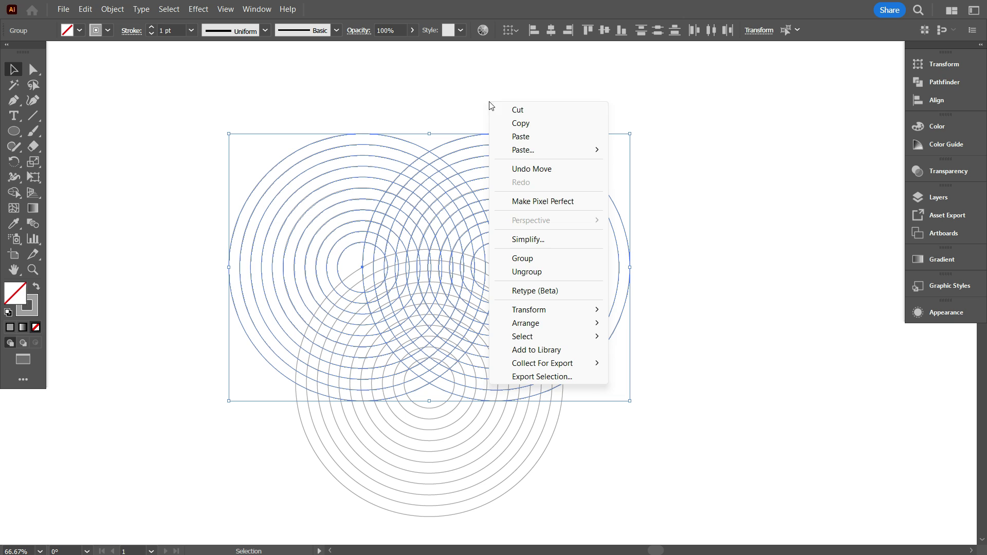
click(522, 259)
- Deselect, then marquee-select all three circle sets
click(683, 278)
drag(642, 434, 256, 135)
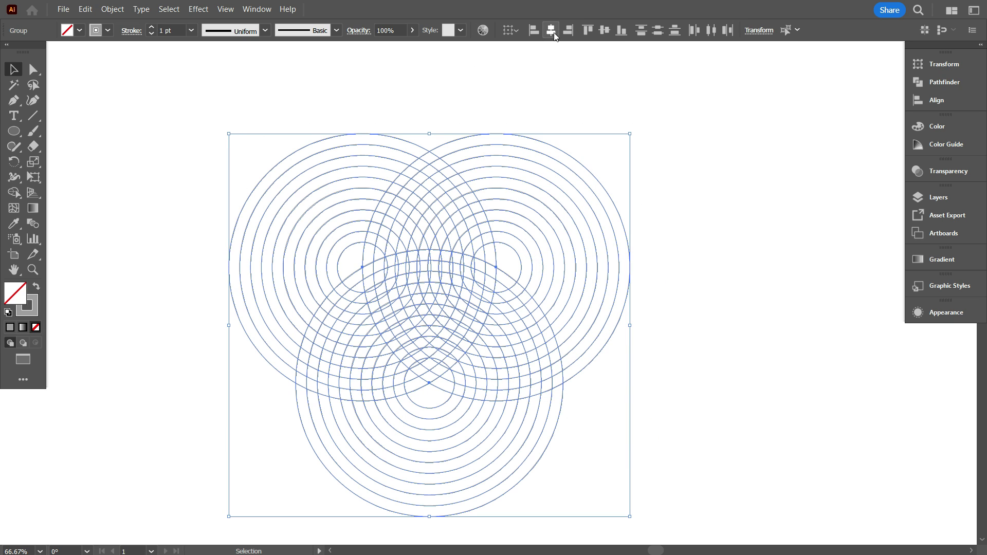
scroll(489, 305, down, 5)
scroll(489, 304, left, 3)
scroll(487, 329, up, 6)
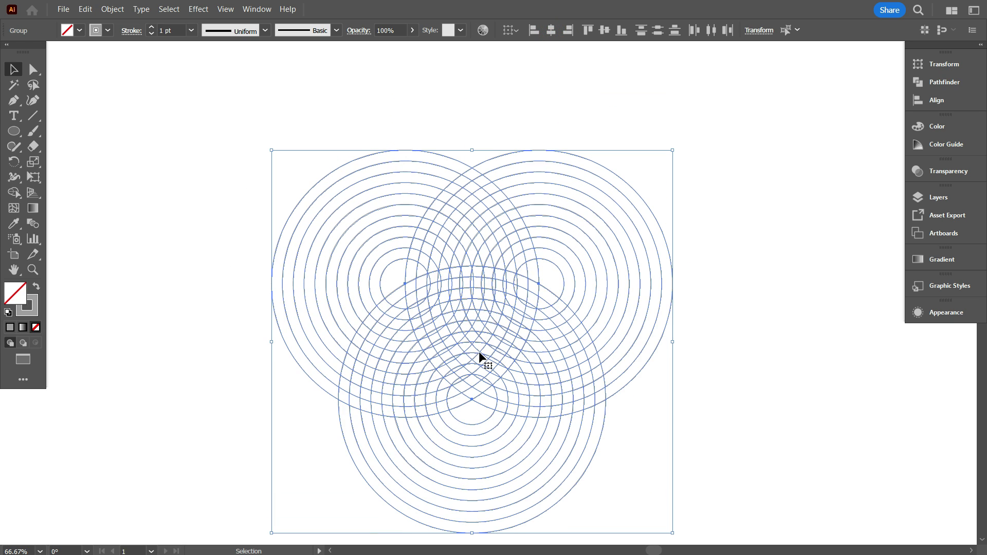
- Select the whole circle group and pan the zoomed view to the central overlap
scroll(478, 351, down, 6)
scroll(476, 269, up, 3)
scroll(494, 269, down, 1)
click(739, 295)
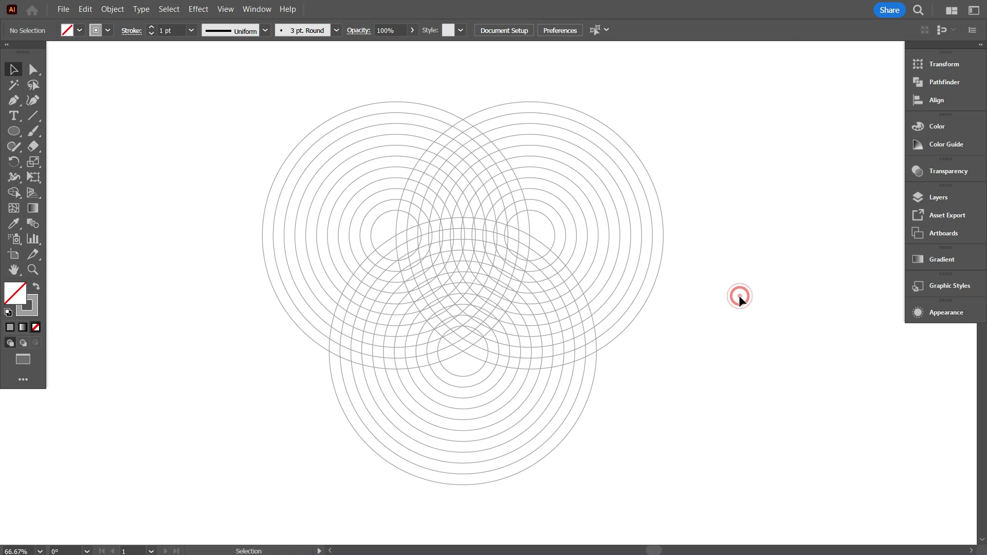
scroll(428, 387, up, 1)
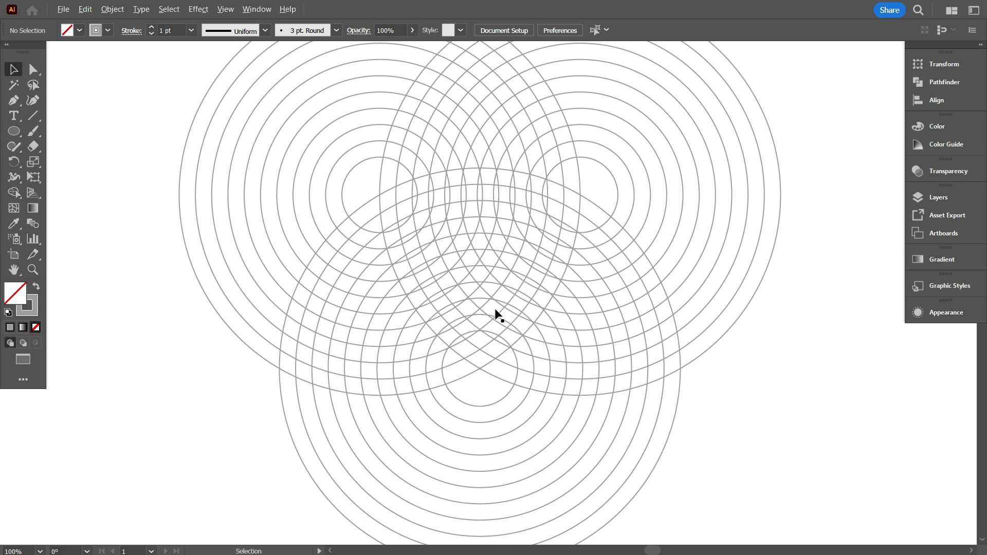
scroll(437, 230, down, 1)
drag(212, 159, 708, 340)
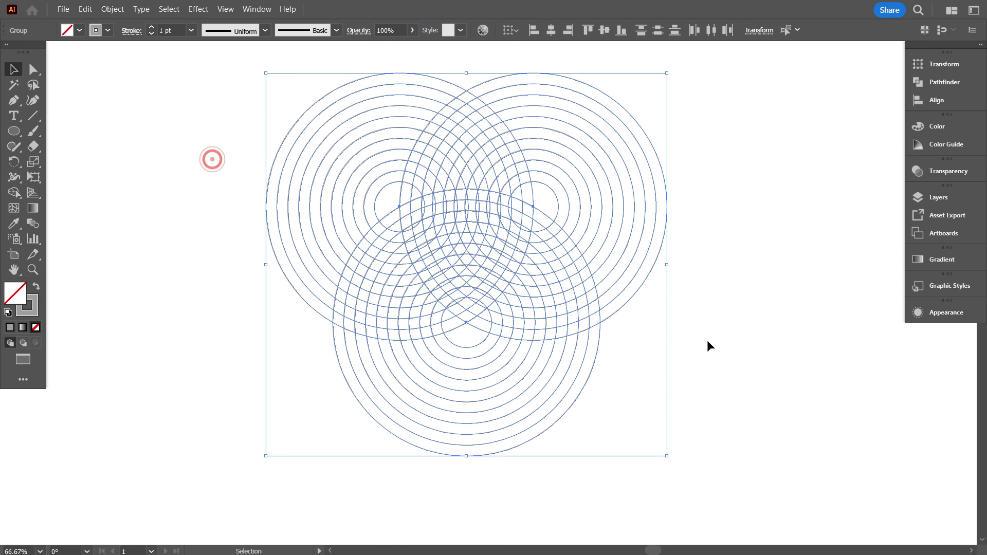
scroll(508, 267, up, 2)
scroll(438, 252, up, 1)
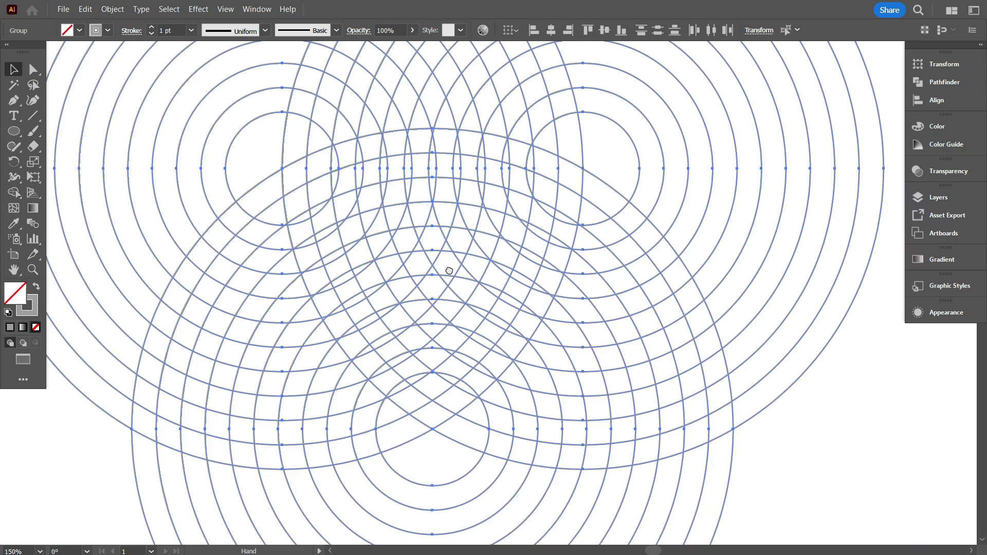
drag(437, 268, 540, 264)
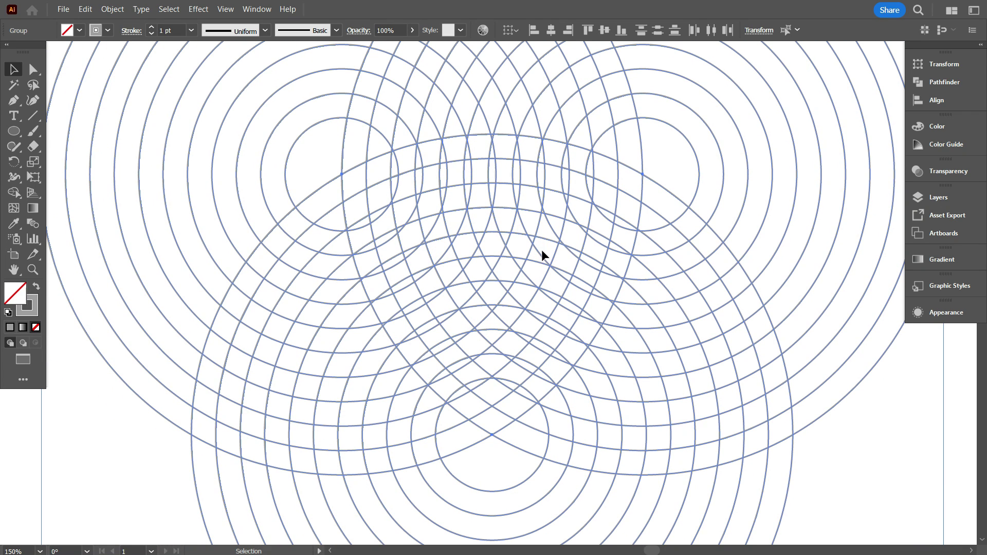
- Activate the Shape Builder tool and set the fill colour to black
click(14, 192)
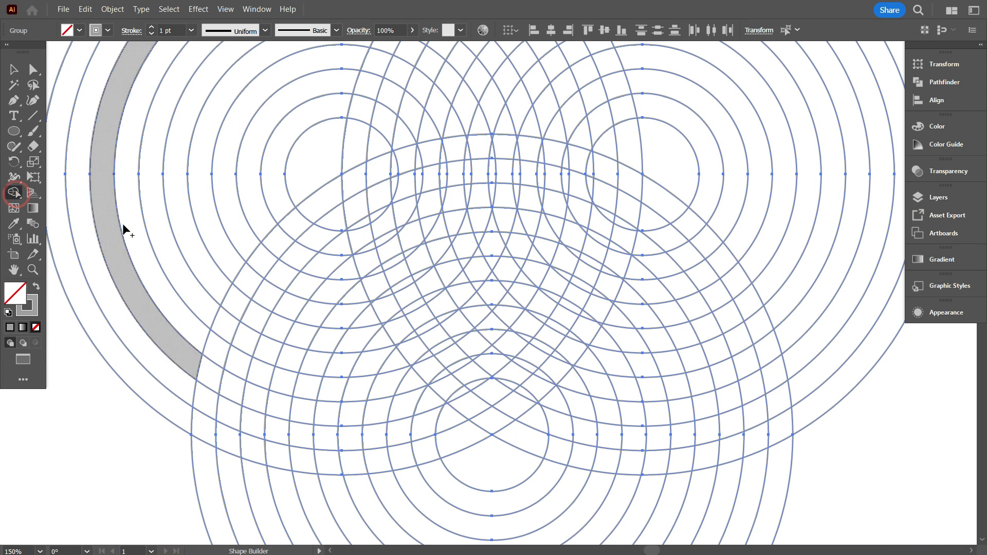
click(79, 30)
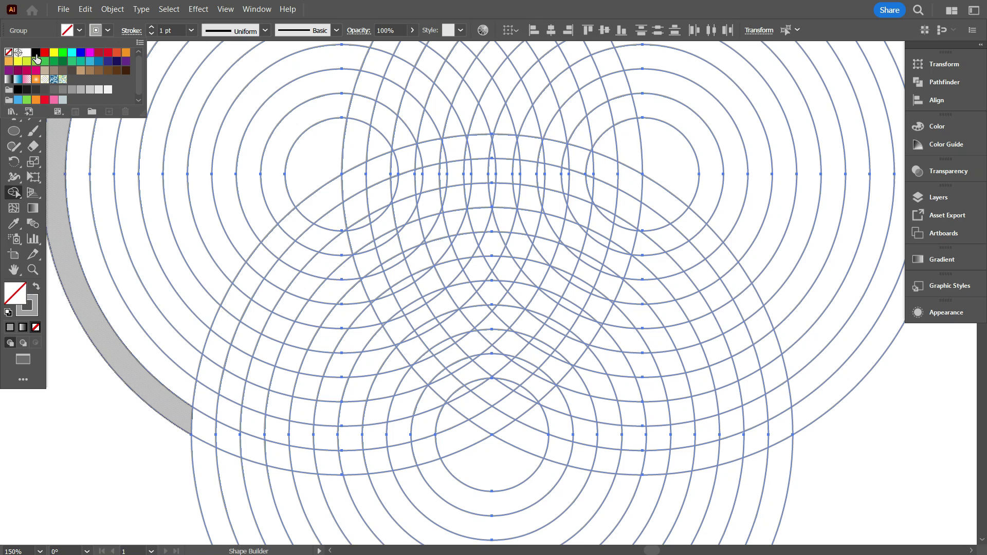
click(34, 54)
click(299, 242)
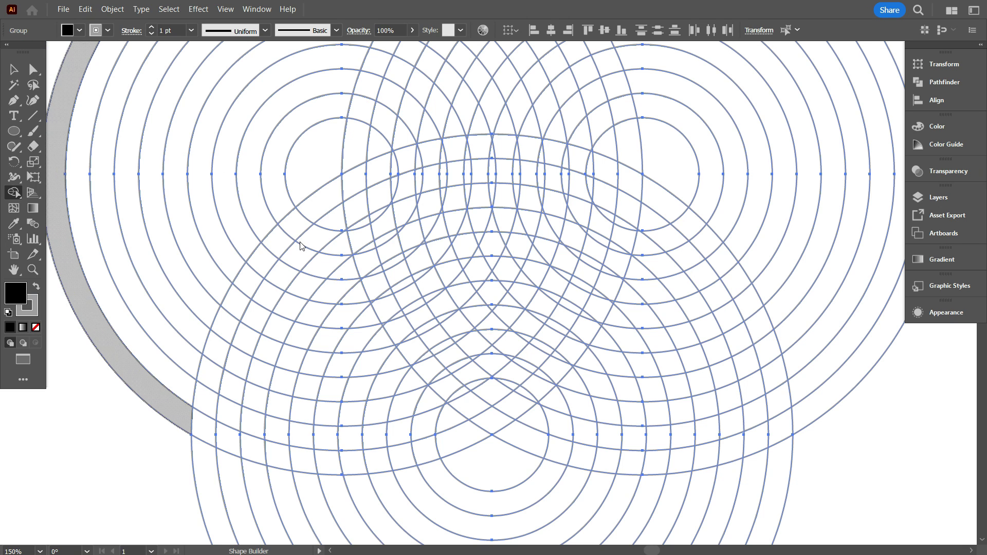
scroll(411, 247, up, 1)
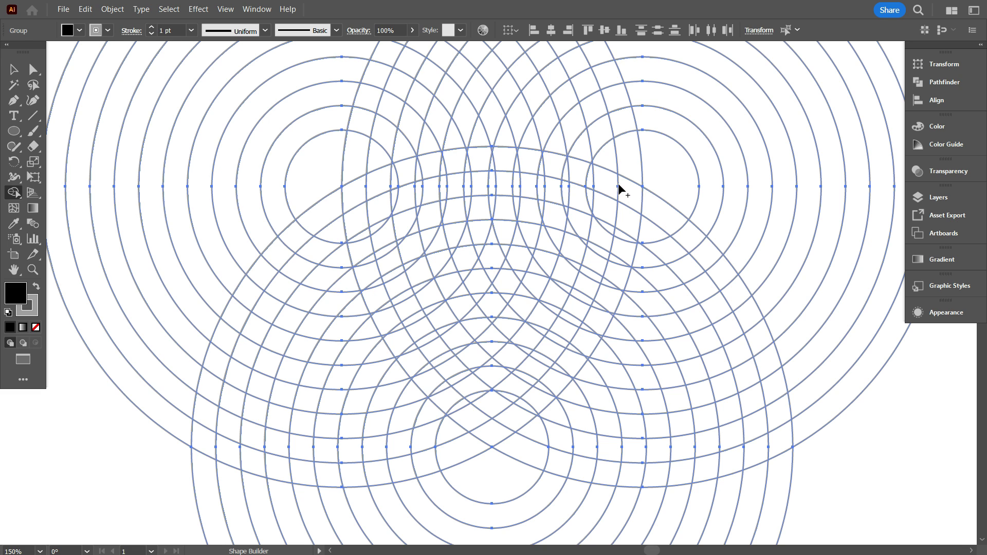
- Merge ring bands into black arcs forming the upper S letter arms
drag(622, 190, 611, 285)
mouse_move(578, 167)
mouse_down()
mouse_move(565, 270)
mouse_move(560, 241)
mouse_up()
drag(530, 160, 528, 205)
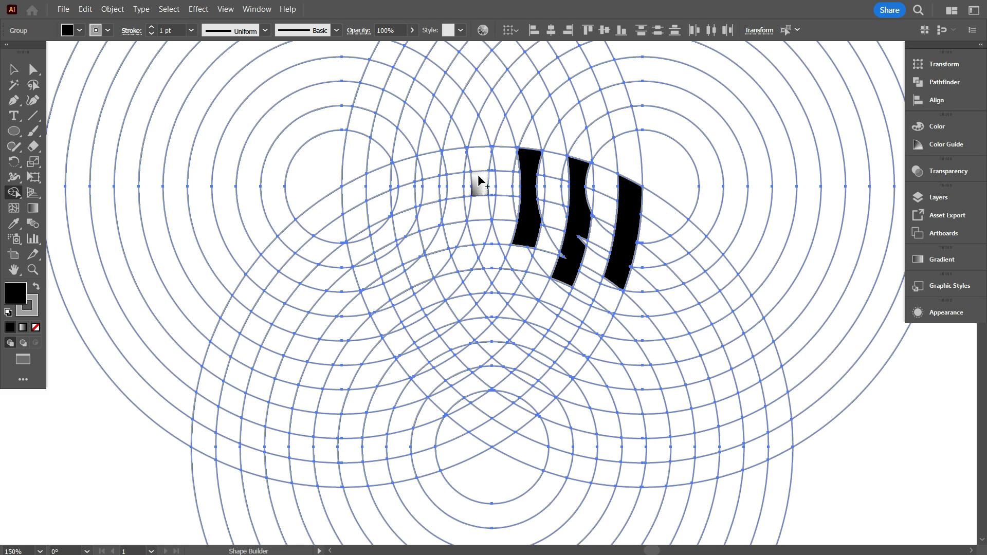
mouse_move(480, 165)
mouse_down()
mouse_move(391, 176)
mouse_move(357, 195)
mouse_move(360, 240)
mouse_move(414, 223)
mouse_up()
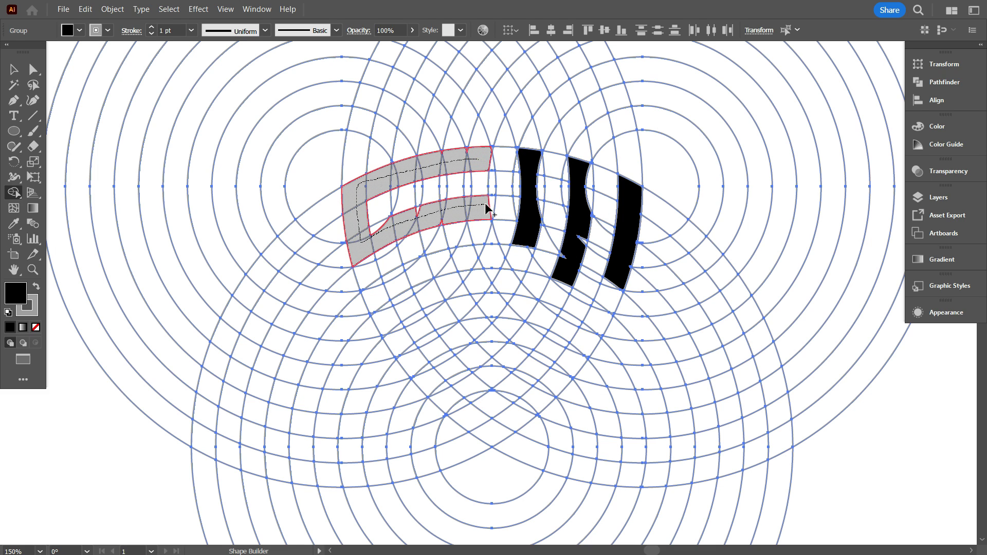
mouse_move(487, 216)
mouse_down()
mouse_move(468, 257)
mouse_move(422, 265)
mouse_move(373, 294)
mouse_move(443, 360)
mouse_up()
- Merge the lower arc band curving back up-left into black, undoing one wrong merge
scroll(547, 243, up, 1)
scroll(406, 320, down, 3)
mouse_move(497, 395)
mouse_down()
mouse_move(521, 356)
mouse_move(442, 287)
mouse_move(301, 251)
mouse_up()
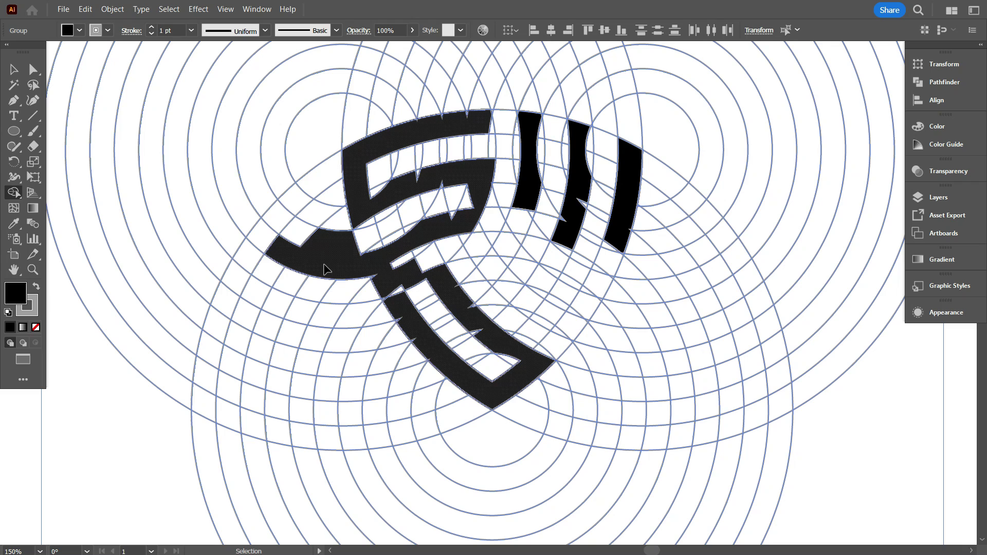
key(ctrl+z)
mouse_move(404, 311)
mouse_down()
mouse_move(477, 393)
mouse_move(529, 375)
mouse_move(447, 286)
mouse_move(471, 267)
mouse_move(494, 264)
mouse_move(573, 330)
mouse_up()
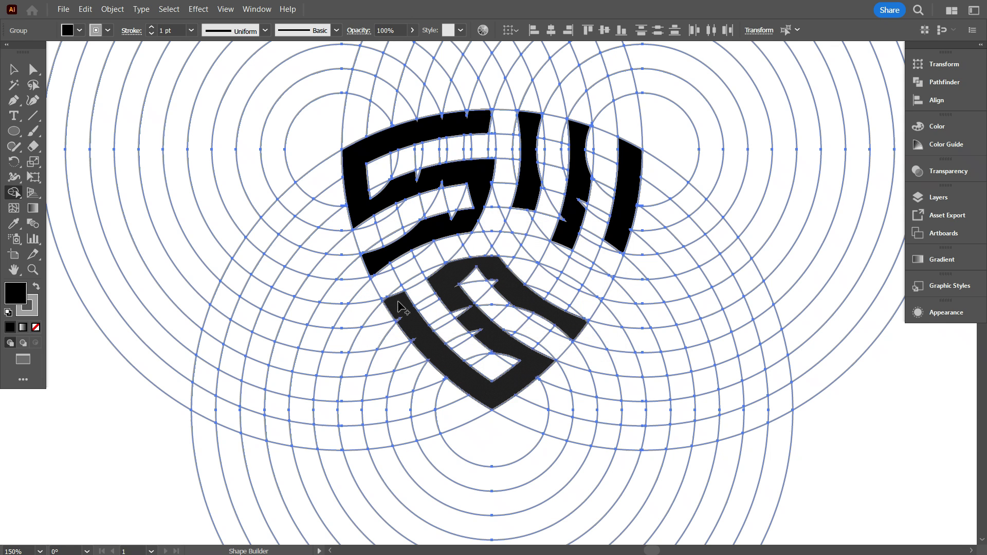
- Merge the white wedges at the band's top and inside into the lower S band
scroll(398, 302, up, 8)
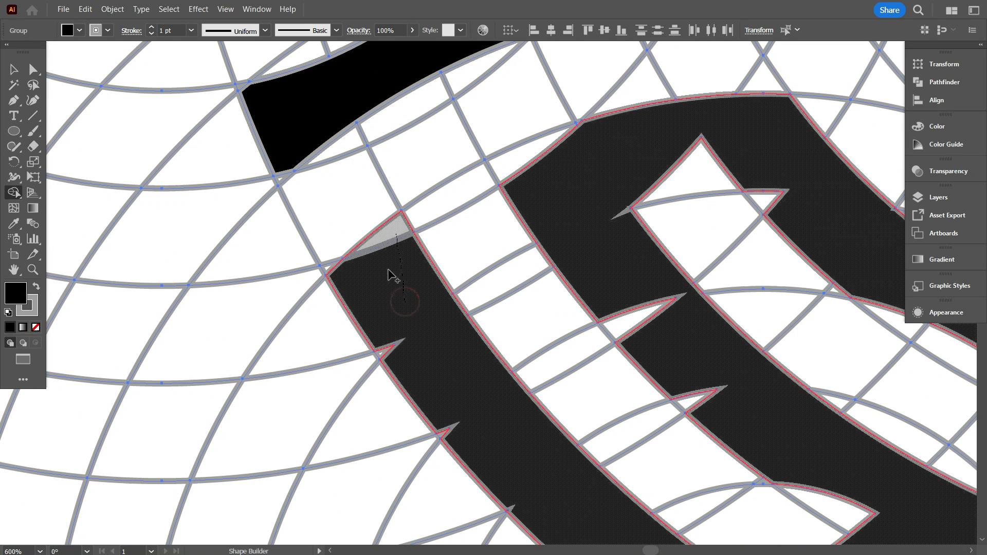
mouse_move(392, 276)
mouse_down()
mouse_move(375, 308)
mouse_move(473, 452)
mouse_up()
drag(443, 423, 452, 381)
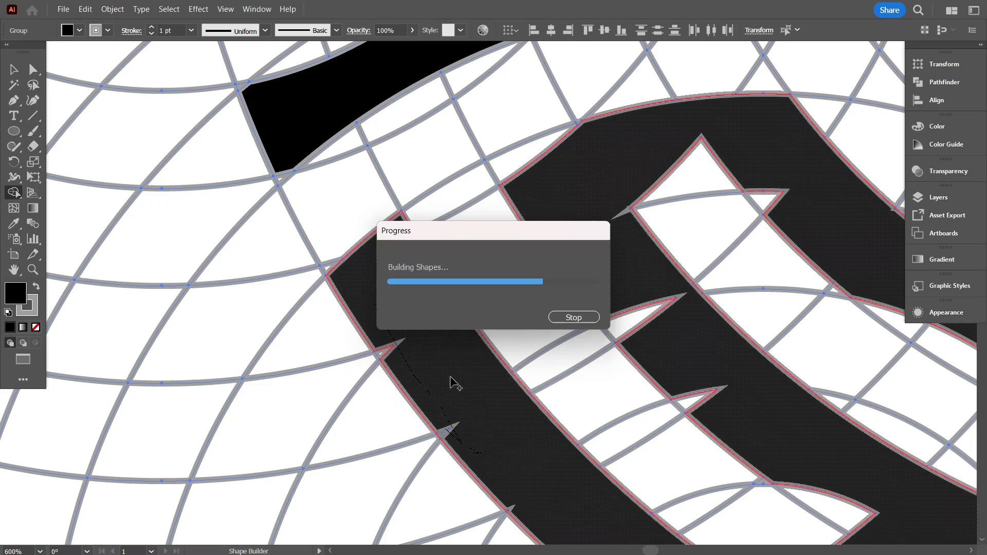
scroll(437, 375, down, 2)
click(396, 318)
drag(514, 251, 495, 234)
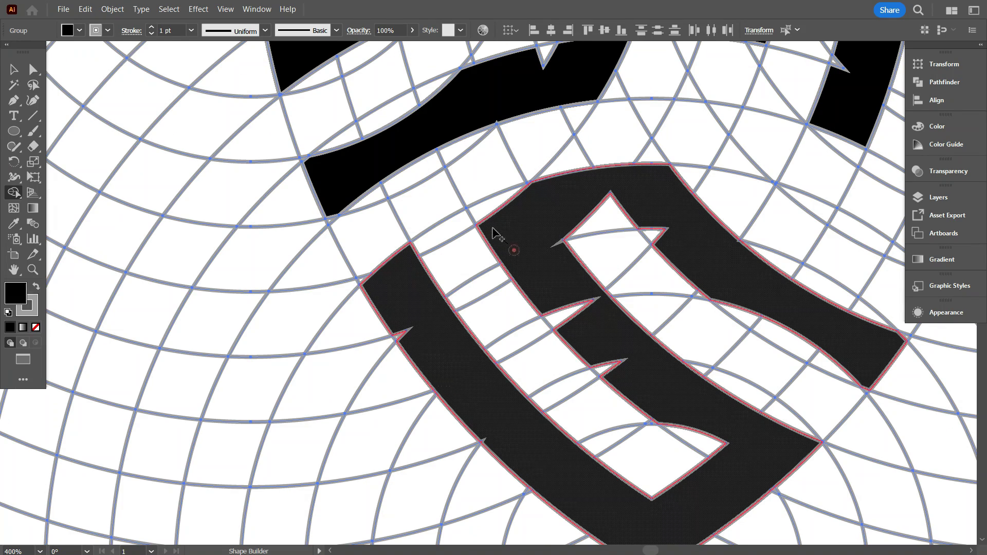
mouse_move(551, 278)
mouse_down()
mouse_move(541, 225)
mouse_move(663, 222)
mouse_up()
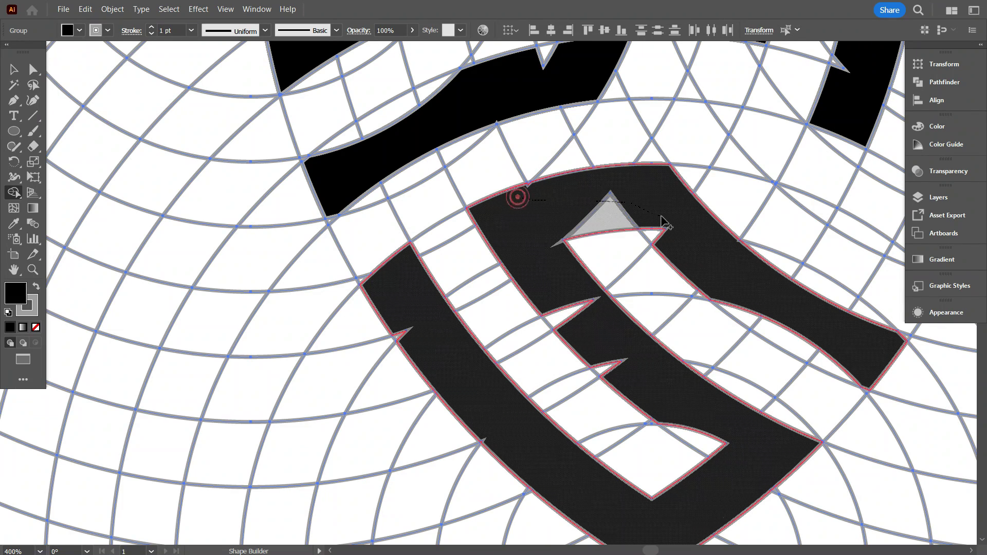
mouse_move(473, 252)
mouse_down()
mouse_move(458, 276)
mouse_move(549, 326)
mouse_up()
- Absorb the remaining inner cell and the corner notch into the lower letter band
scroll(458, 275, down, 3)
scroll(480, 304, up, 3)
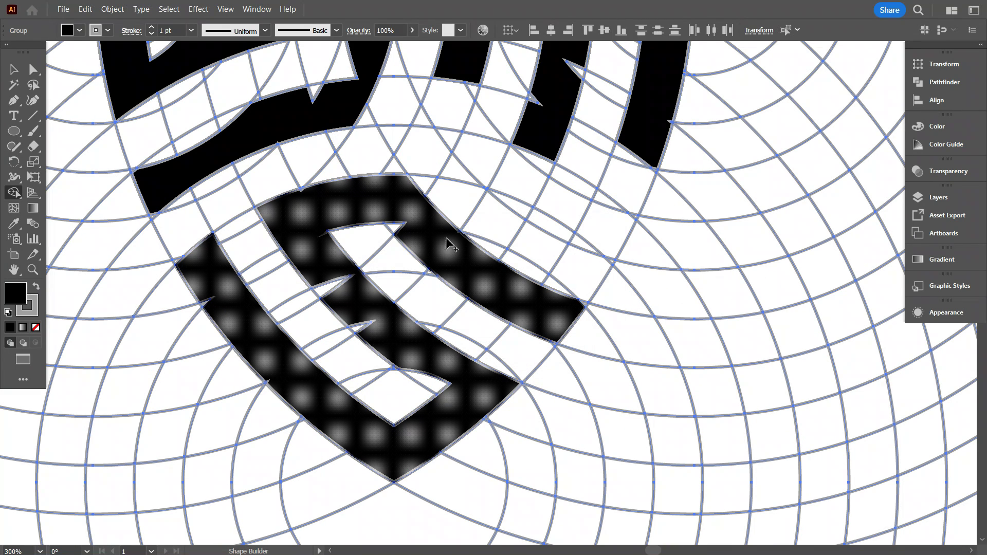
scroll(366, 218, down, 1)
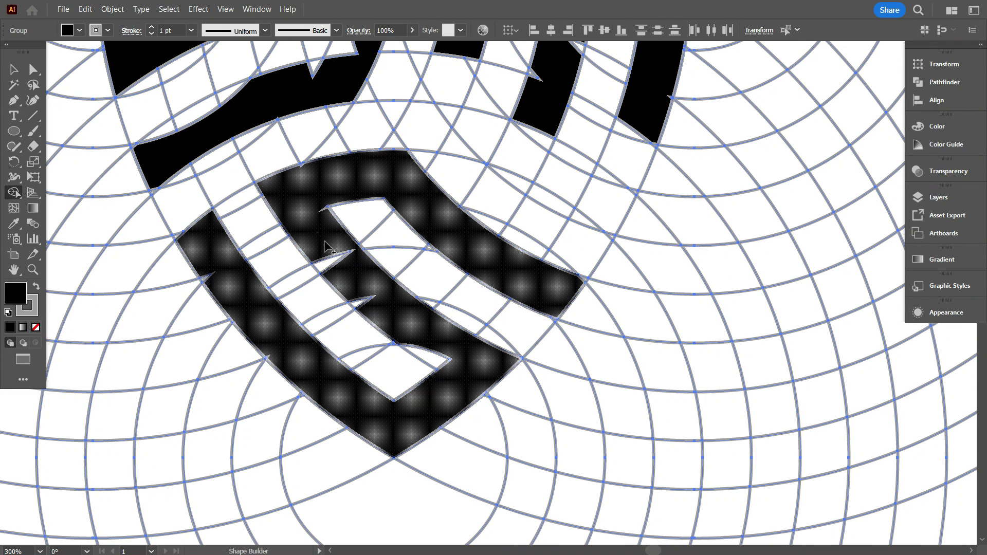
mouse_move(326, 242)
mouse_down()
mouse_move(367, 307)
mouse_move(441, 346)
mouse_up()
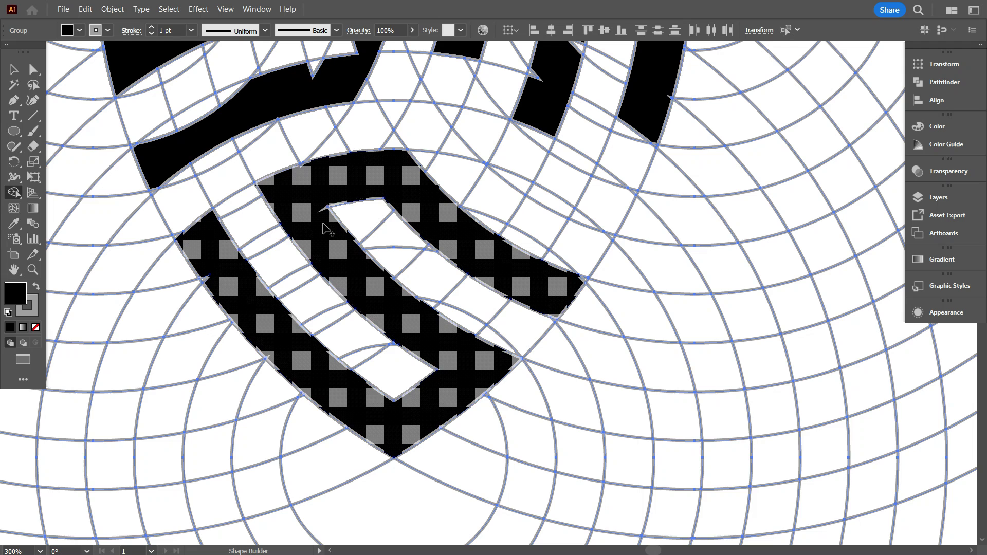
scroll(317, 206, up, 2)
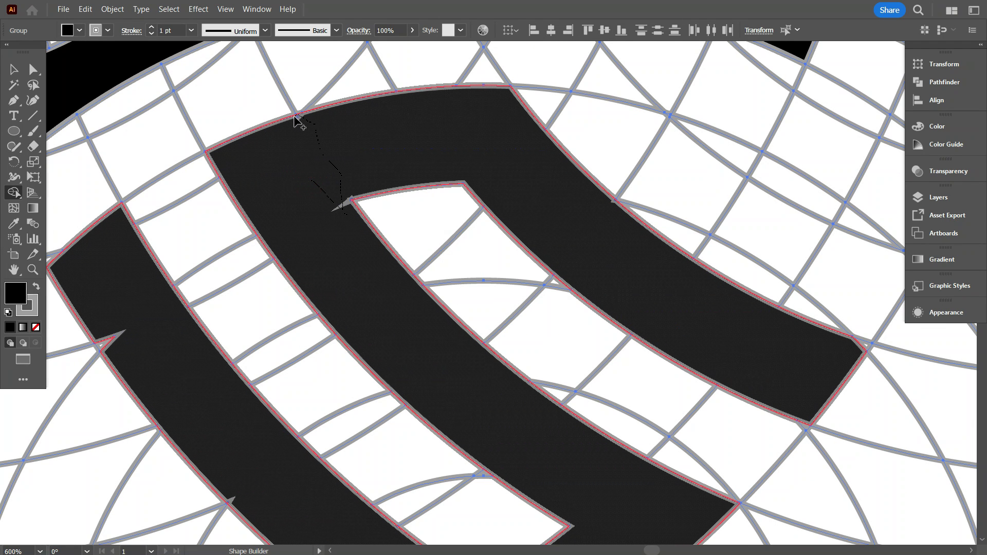
drag(297, 120, 299, 121)
scroll(409, 257, down, 4)
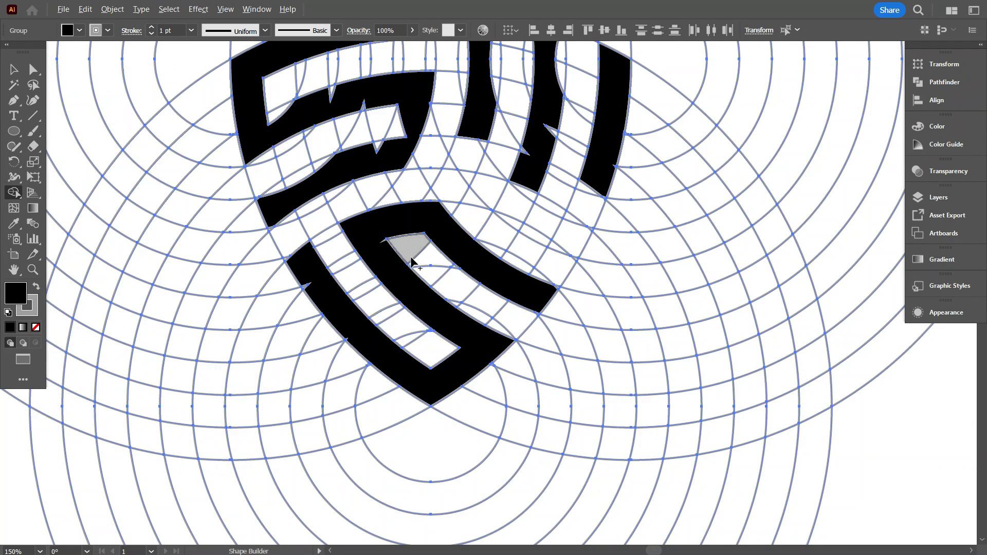
- Join the right-hand vertical bars and their lower cells into the second S letter
click(451, 215)
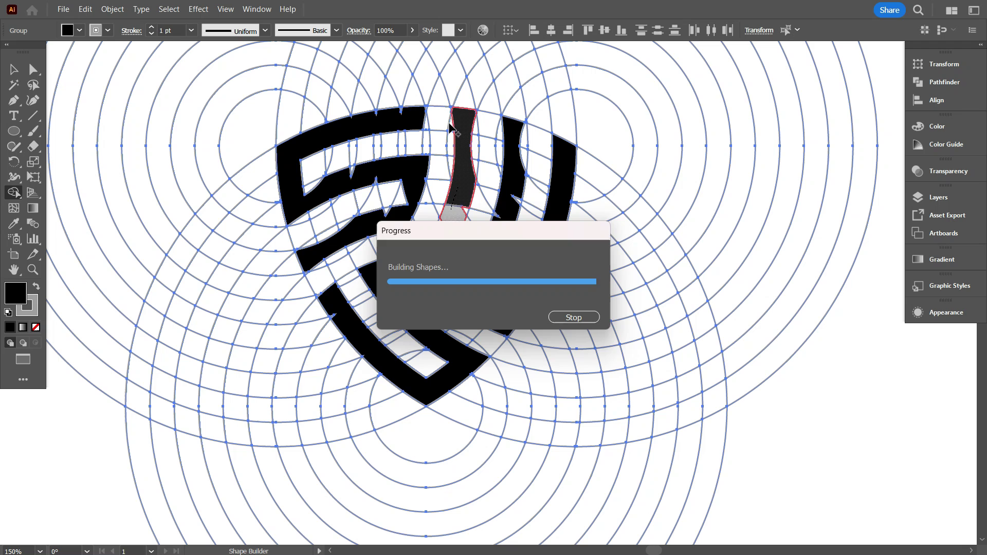
scroll(488, 261, up, 2)
drag(510, 214, 485, 277)
scroll(449, 218, down, 2)
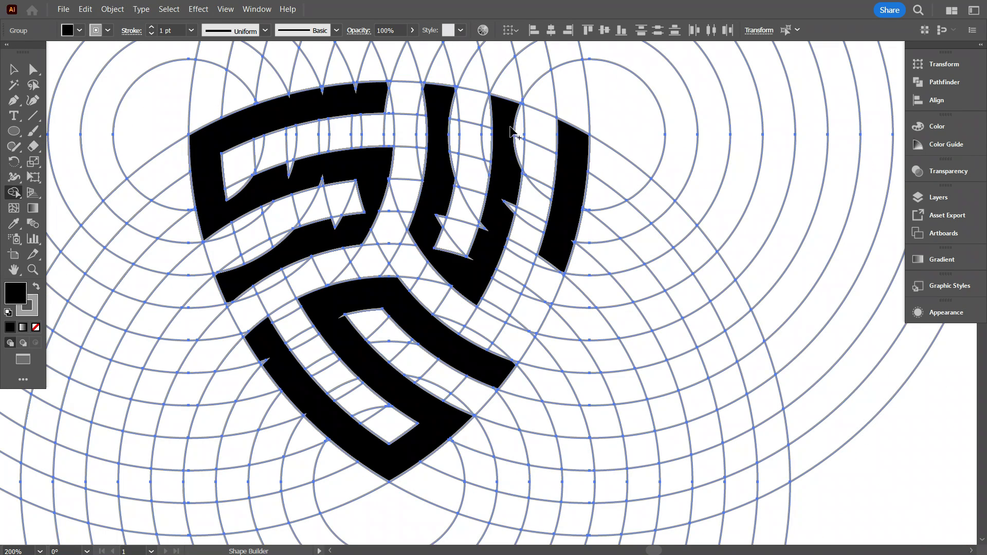
drag(511, 128, 569, 143)
mouse_move(552, 241)
mouse_down()
mouse_move(534, 307)
mouse_move(514, 323)
mouse_up()
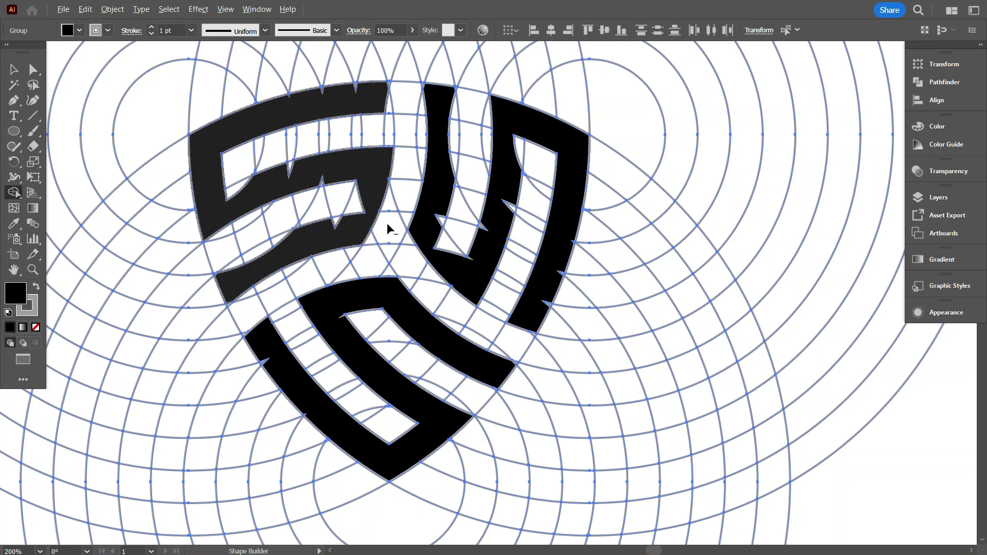
scroll(387, 223, down, 2)
click(106, 31)
- Set the stroke to None and merge the upper S's pieces and lower-bar notch into one shape
click(8, 52)
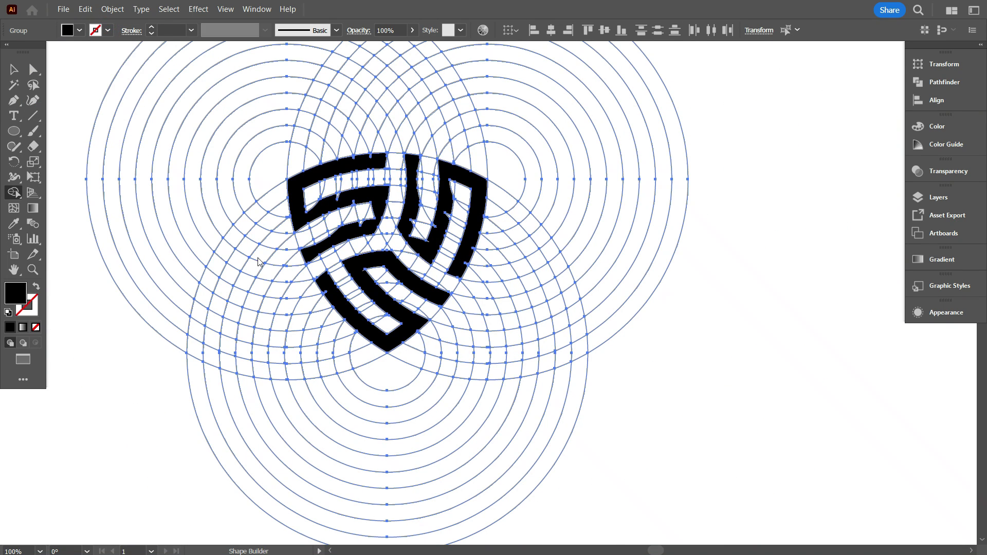
scroll(313, 227, up, 5)
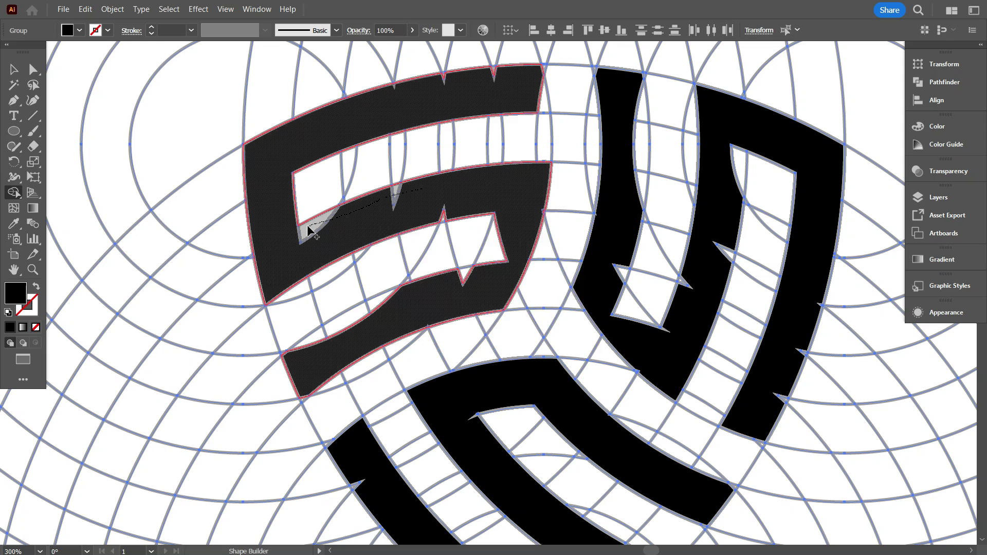
drag(309, 231, 312, 230)
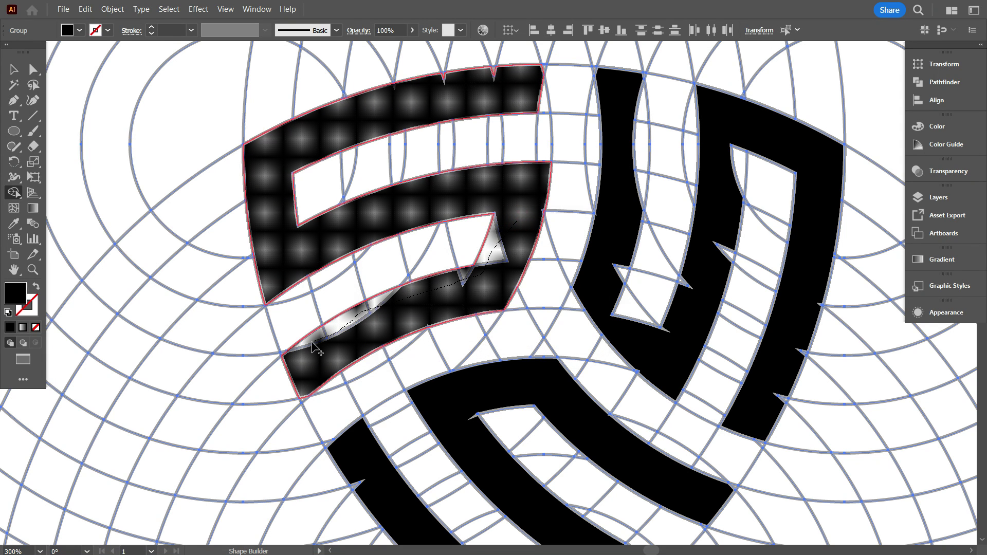
drag(312, 346, 313, 345)
scroll(514, 175, up, 5)
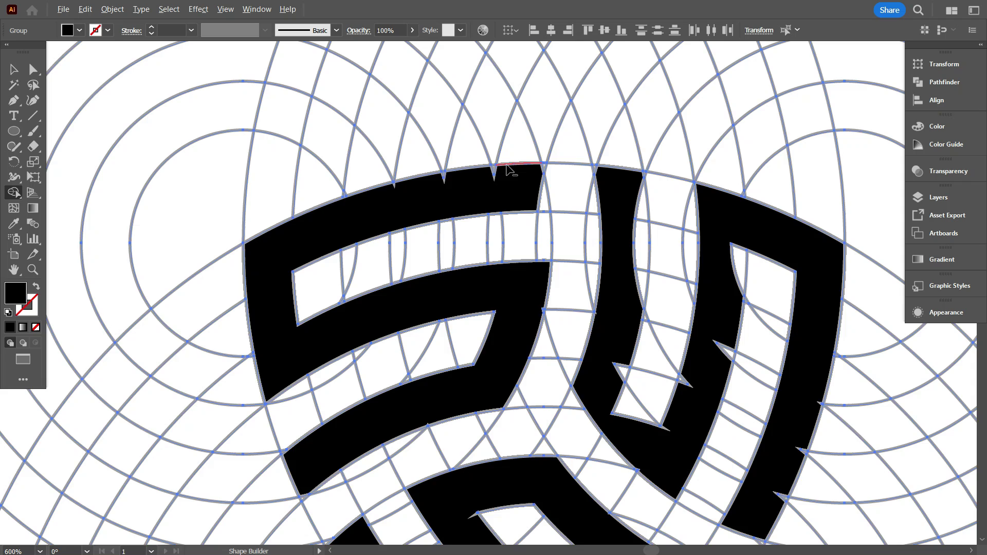
- Absorb the slivers along the upper S's top bar and a tiny notch into the letter
drag(567, 202, 607, 262)
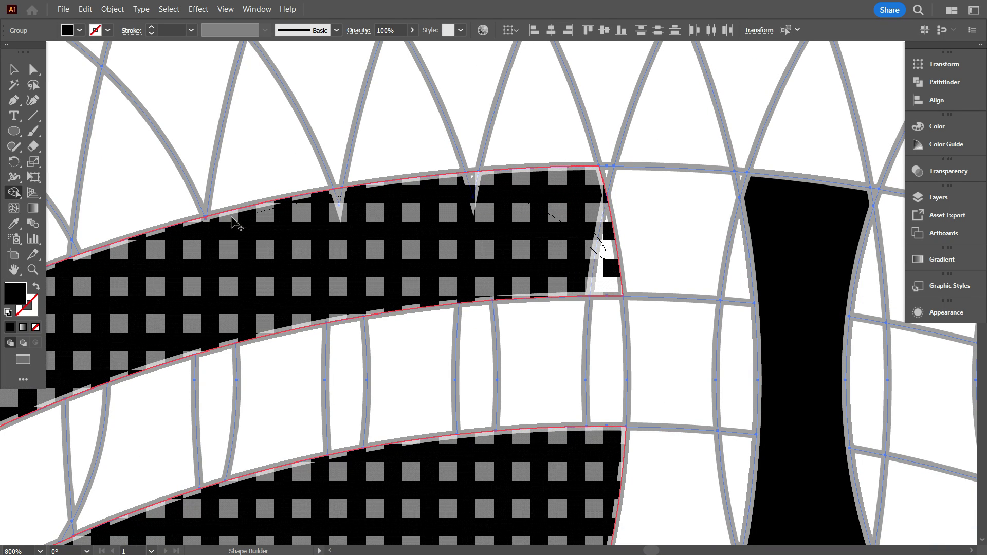
drag(204, 222, 278, 252)
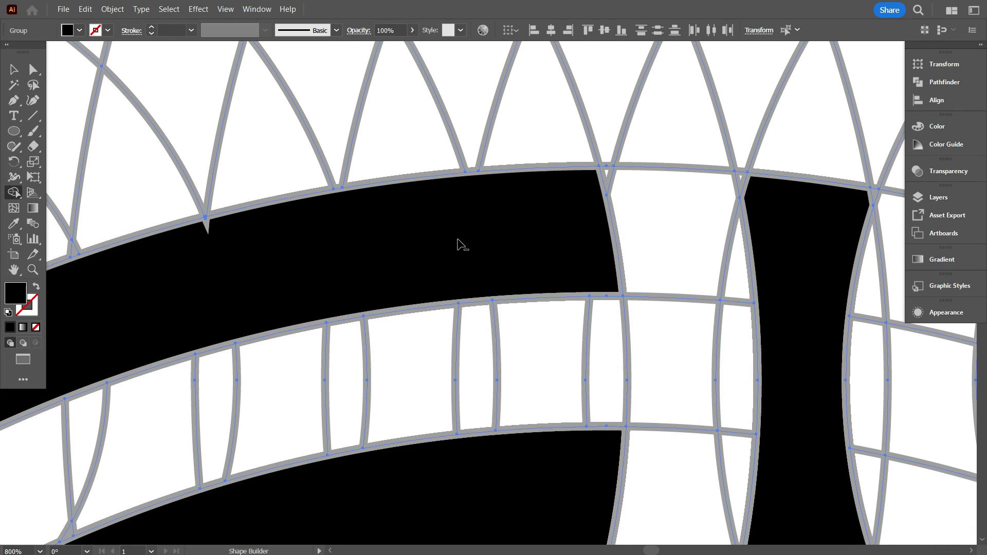
scroll(388, 260, down, 3)
scroll(360, 221, up, 8)
drag(414, 172, 380, 137)
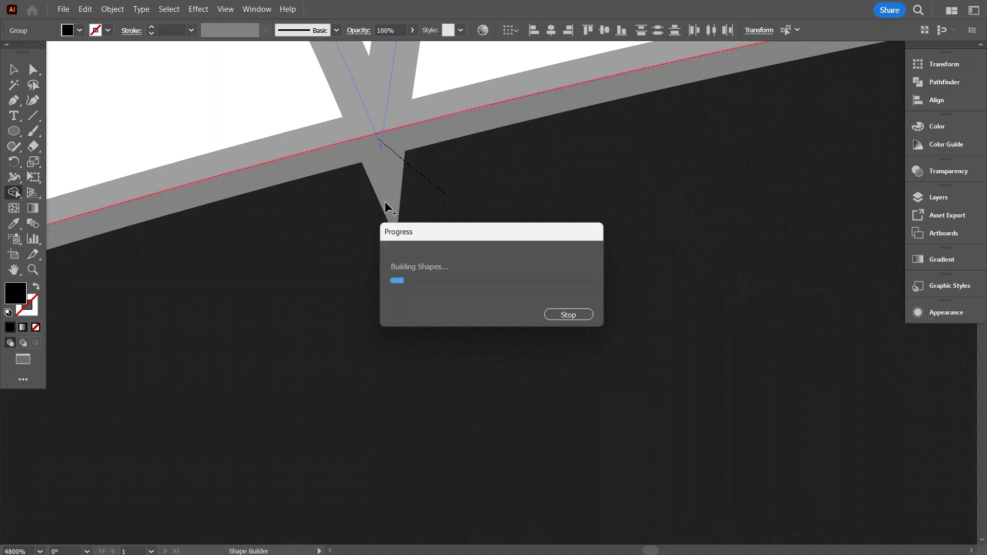
scroll(316, 276, down, 10)
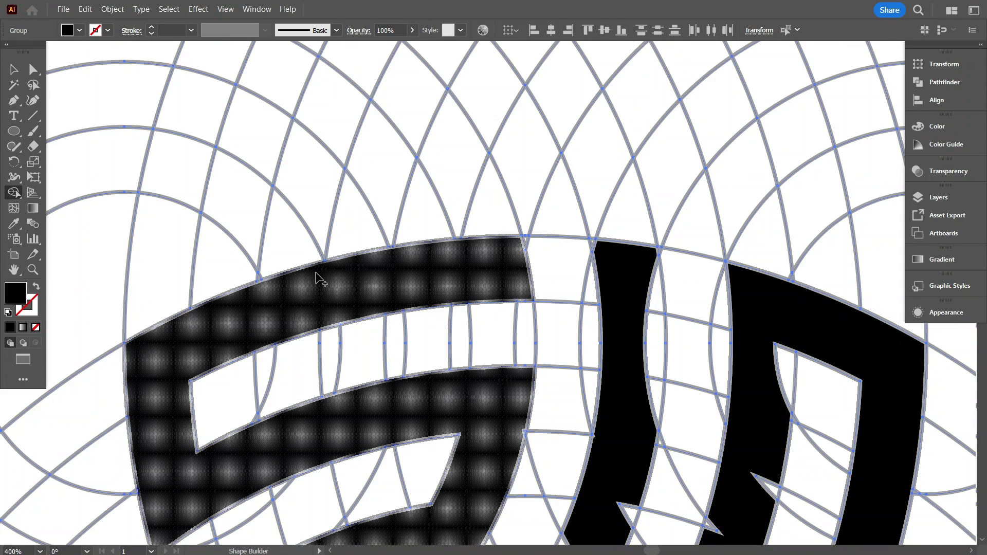
- Return to the Selection tool (V) and set the group's stroke to None
scroll(416, 252, down, 2)
key(v)
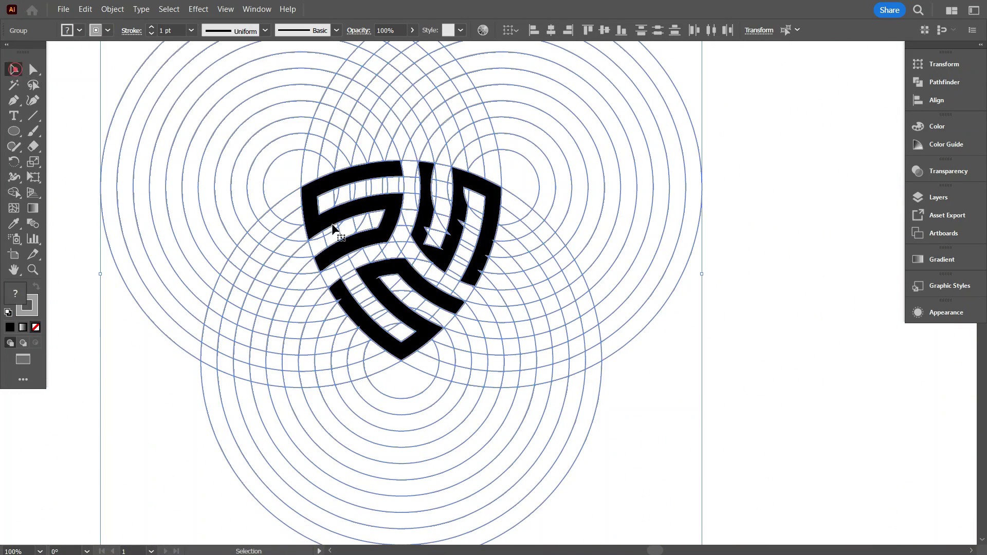
scroll(231, 148, up, 2)
click(108, 30)
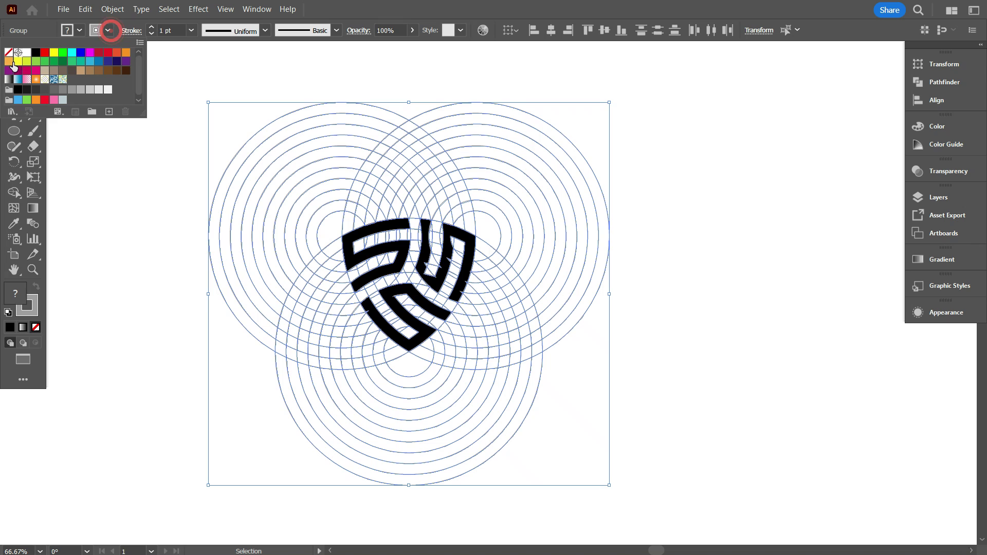
click(8, 52)
- Undo an accidental black fill, reselect all artwork and switch to Shape Builder (Shift+M)
click(19, 194)
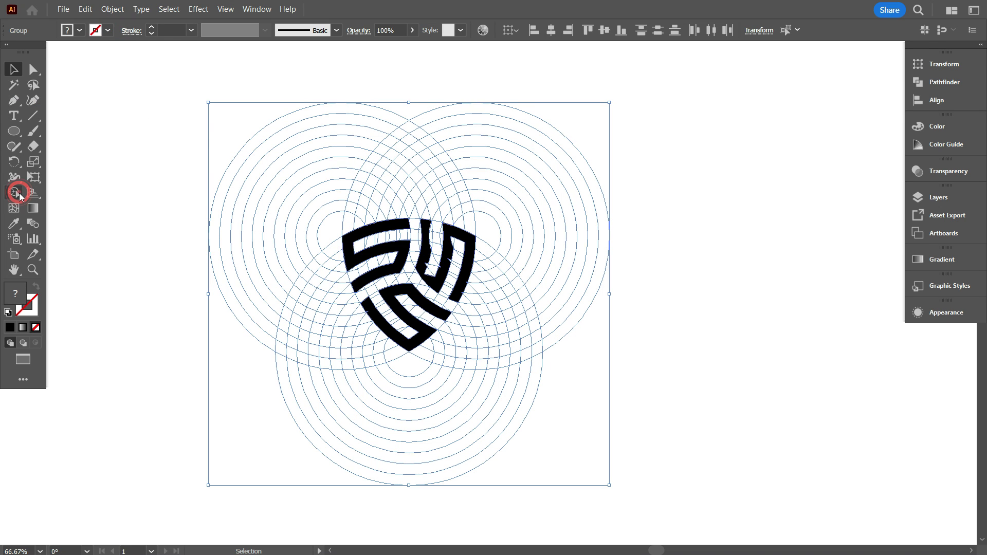
click(81, 30)
click(35, 52)
key(Escape)
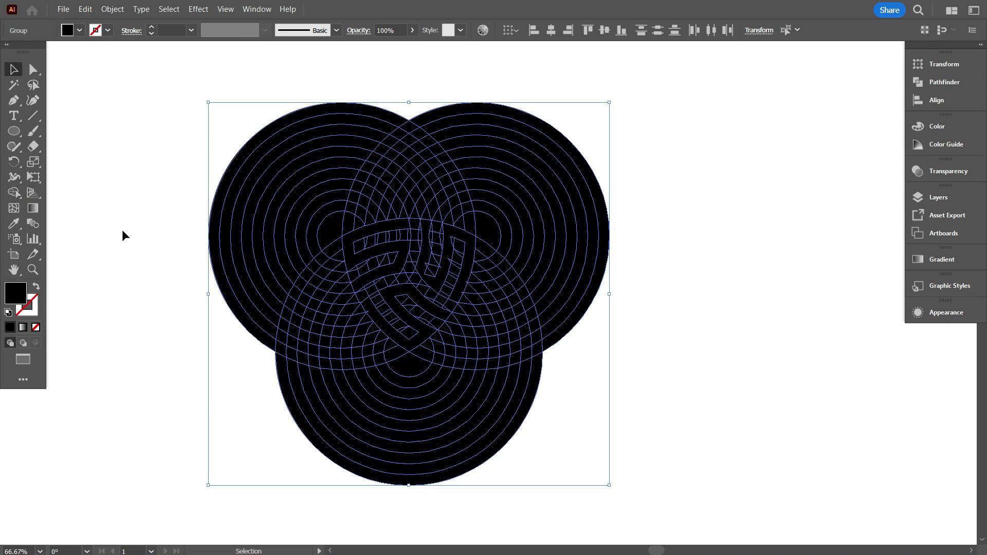
key(ctrl)
key(ctrl+z)
click(139, 123)
key(ctrl+a)
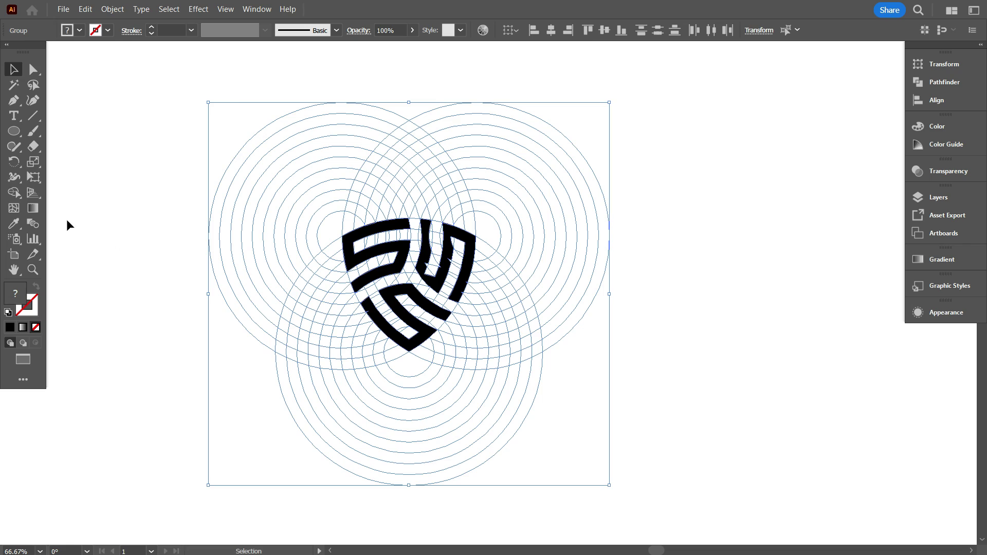
key(shift+m)
- Fold the upper and lower white lens gaps and inner notches into the right S
scroll(384, 250, up, 15)
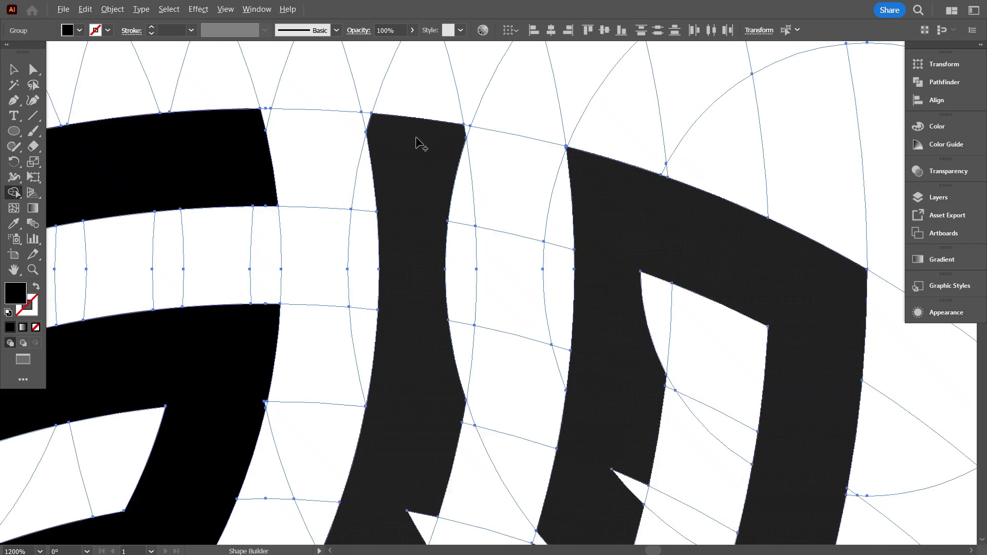
click(382, 149)
mouse_move(311, 105)
mouse_down()
mouse_move(458, 284)
mouse_move(474, 413)
mouse_move(497, 217)
mouse_up()
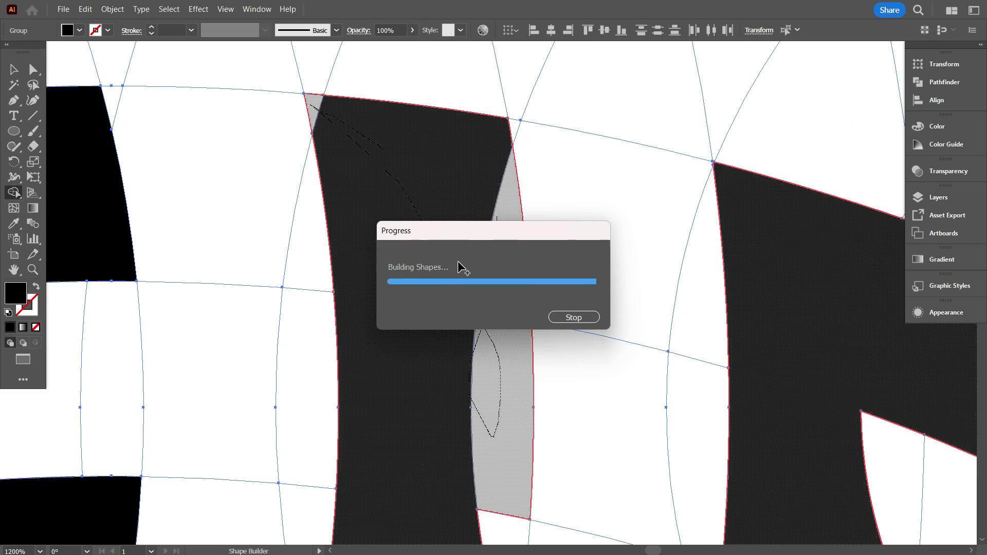
scroll(455, 270, down, 4)
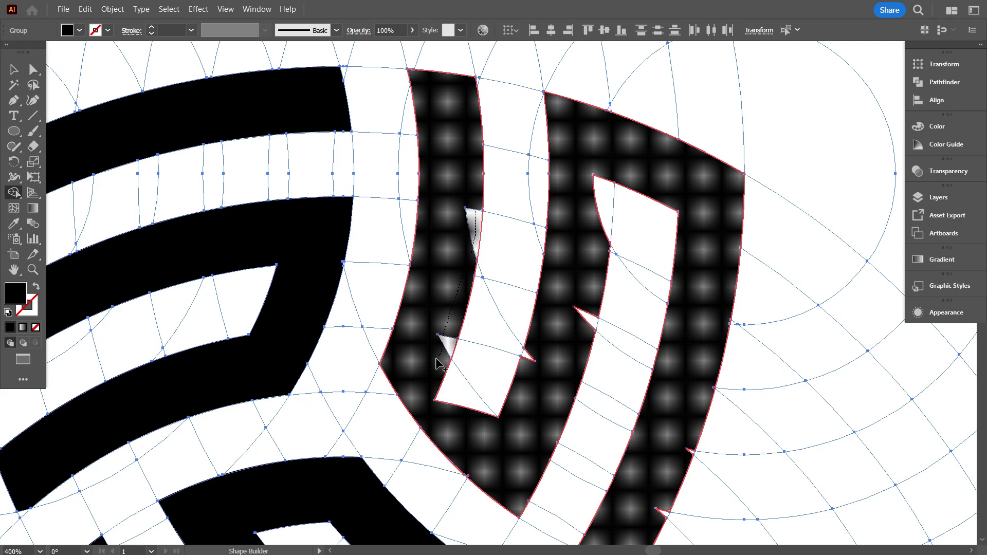
mouse_move(439, 364)
mouse_down()
mouse_move(470, 425)
mouse_move(478, 419)
mouse_up()
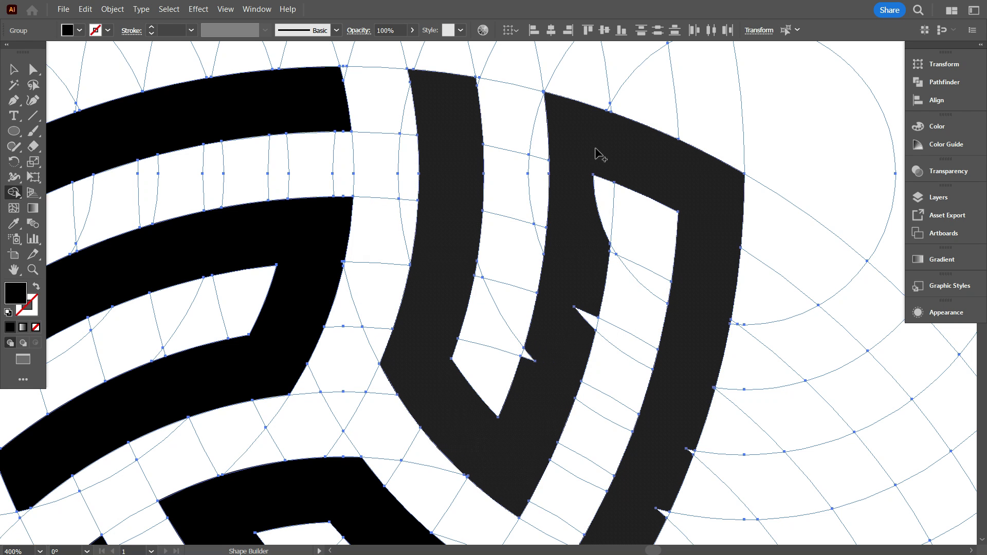
mouse_move(595, 154)
mouse_down()
mouse_move(570, 350)
mouse_move(526, 368)
mouse_move(546, 342)
mouse_up()
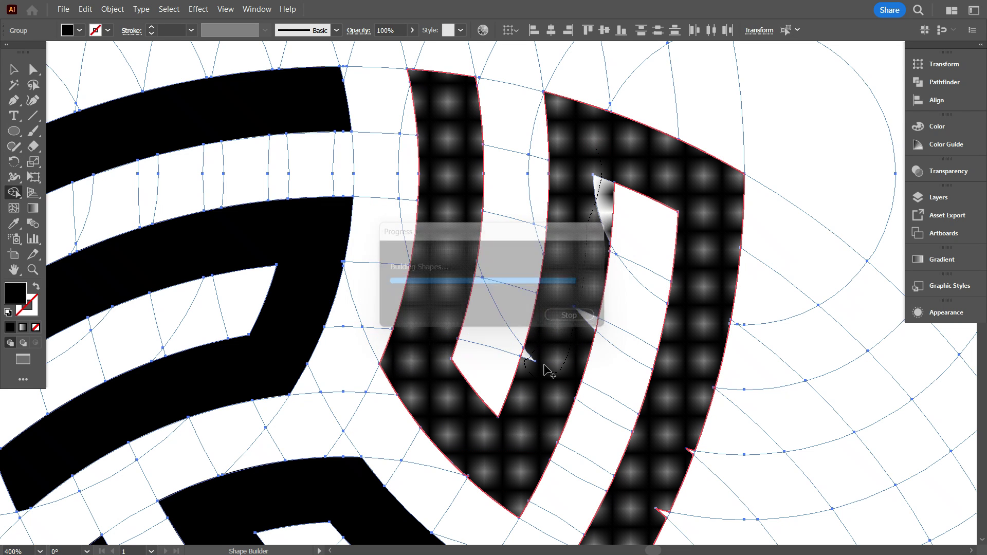
- Join the right S's band pieces, absorbing its edge sliver and small triangle cells
scroll(547, 341, up, 2)
scroll(696, 266, up, 1)
mouse_move(668, 140)
mouse_down()
mouse_move(666, 201)
mouse_move(488, 351)
mouse_up()
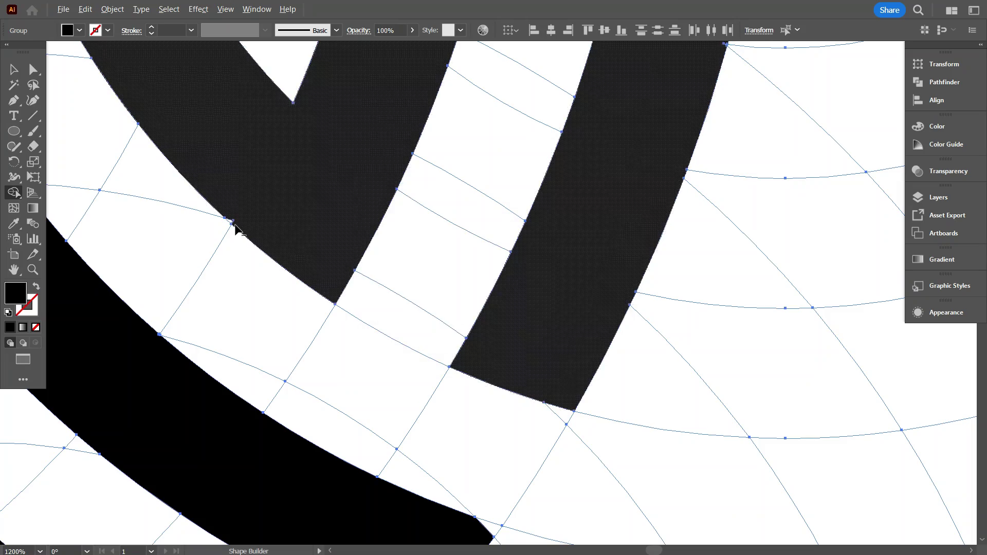
scroll(237, 222, up, 5)
drag(242, 214, 180, 162)
scroll(238, 248, down, 7)
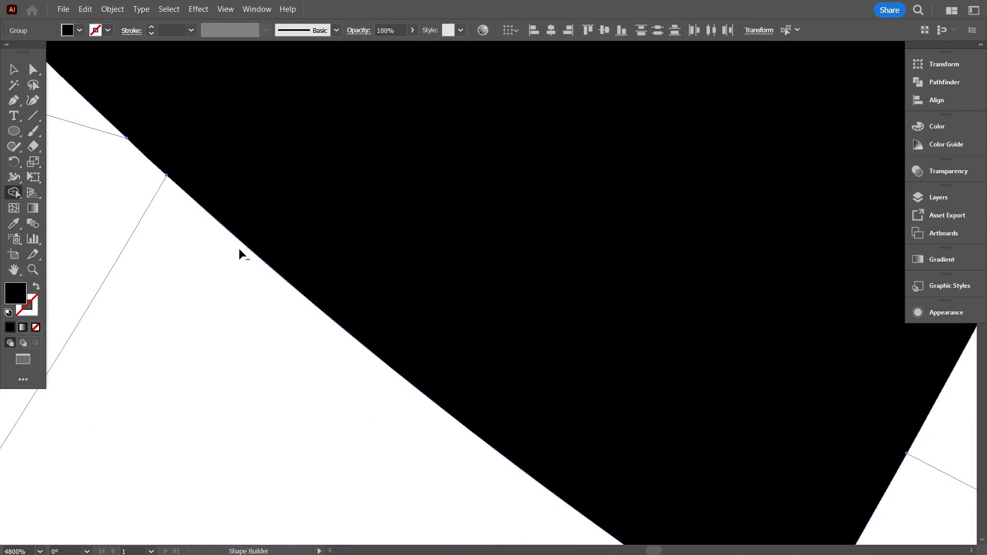
scroll(431, 334, up, 2)
scroll(399, 342, up, 3)
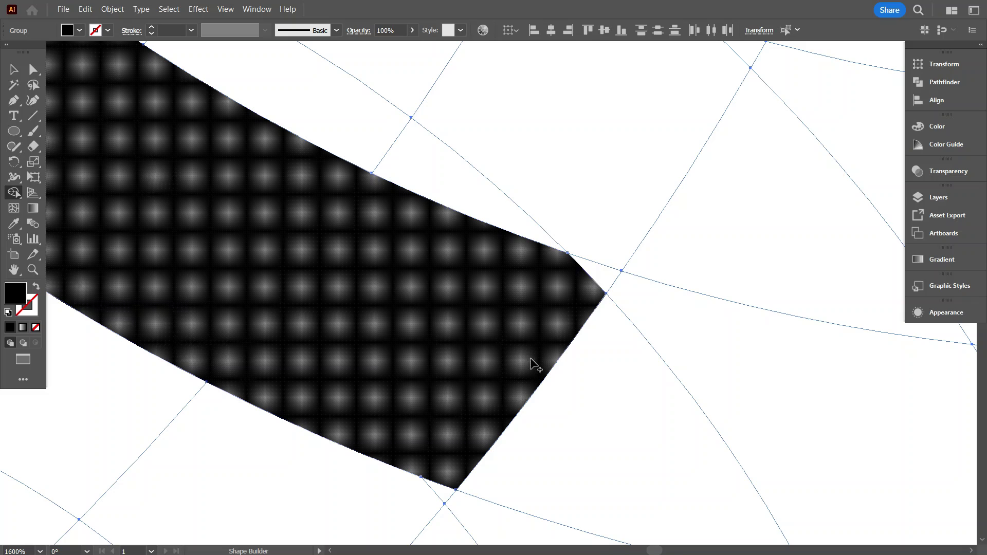
drag(551, 323, 595, 277)
drag(507, 290, 506, 291)
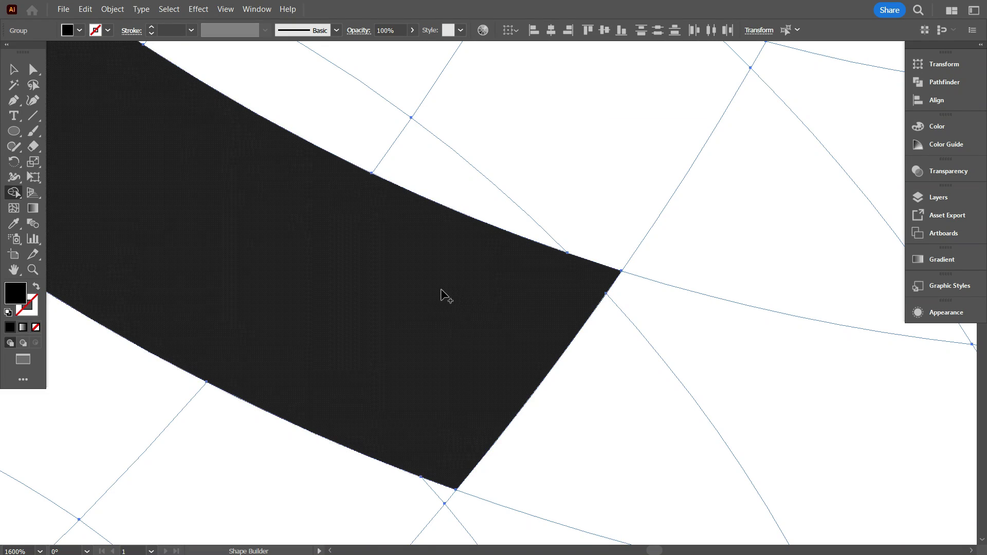
- Merge the bottom S's separate pieces into one shape
scroll(463, 293, down, 5)
scroll(489, 280, up, 1)
scroll(237, 420, up, 1)
scroll(238, 421, up, 3)
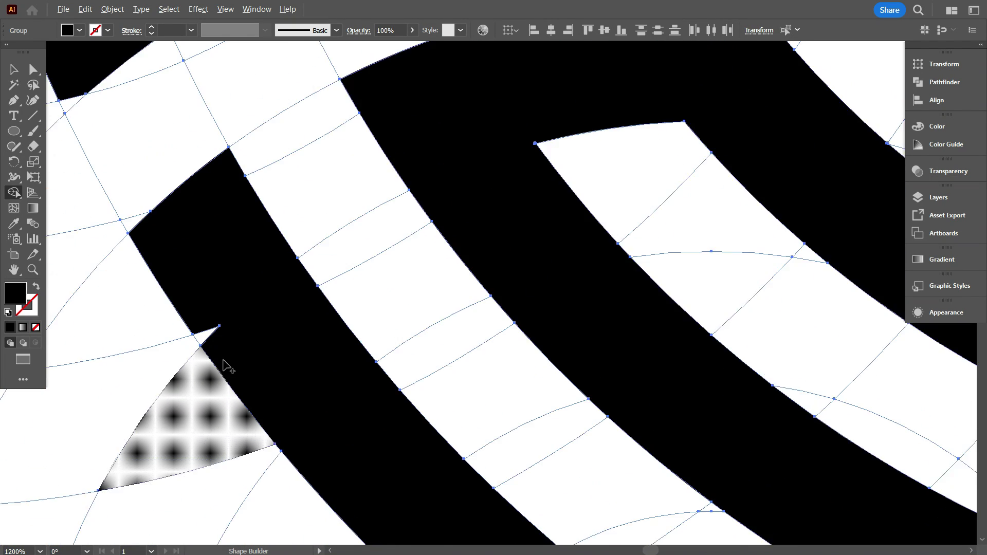
drag(190, 252, 245, 366)
drag(297, 323, 300, 328)
- Absorb the remaining edge sliver and hatched sliver into the letter
scroll(300, 328, down, 5)
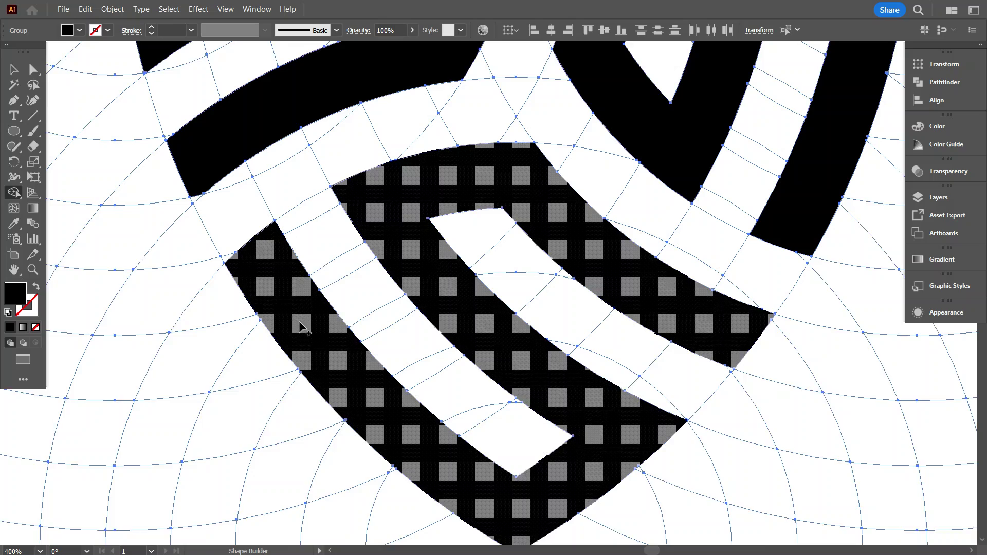
scroll(355, 315, down, 2)
scroll(596, 319, up, 2)
scroll(597, 319, up, 6)
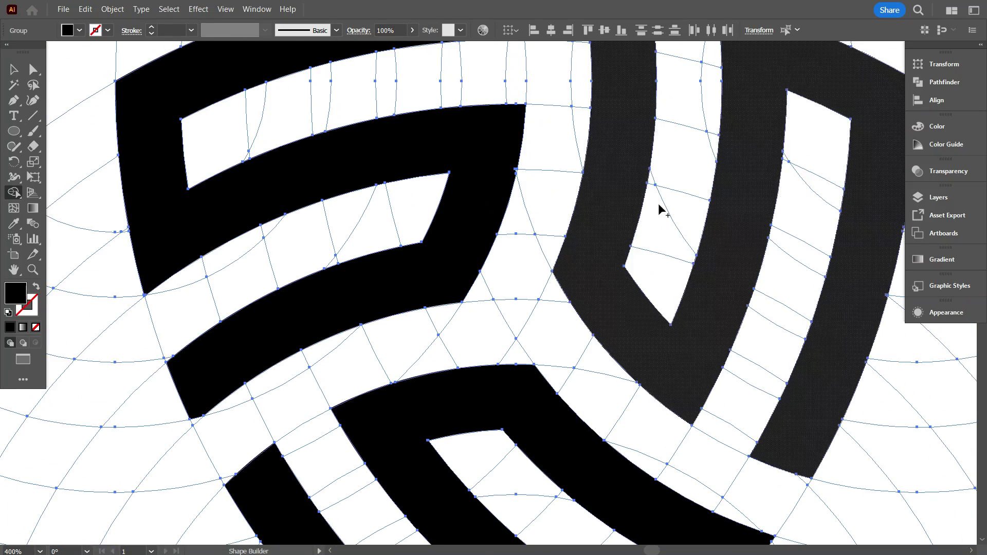
drag(484, 125, 591, 247)
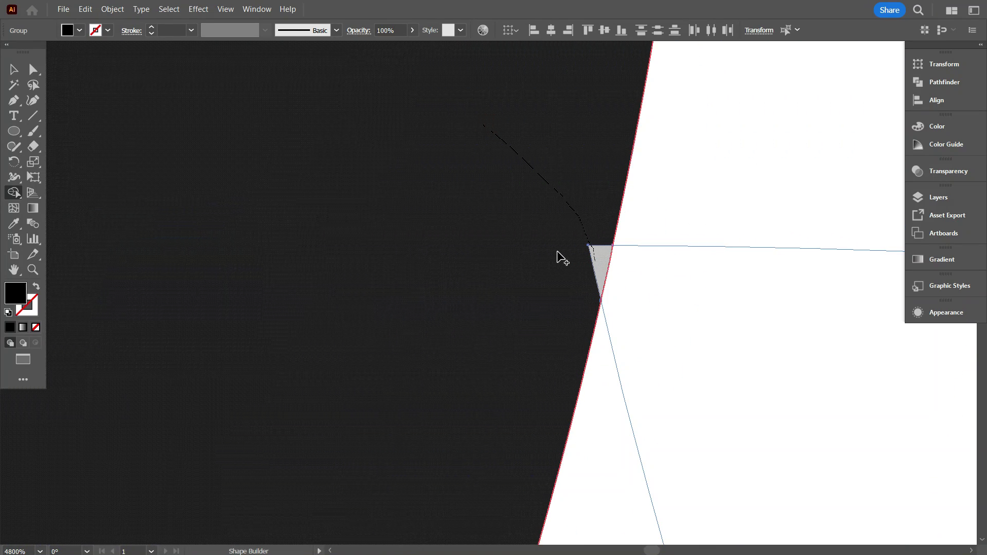
drag(546, 285, 546, 306)
scroll(346, 311, down, 3)
scroll(271, 297, up, 5)
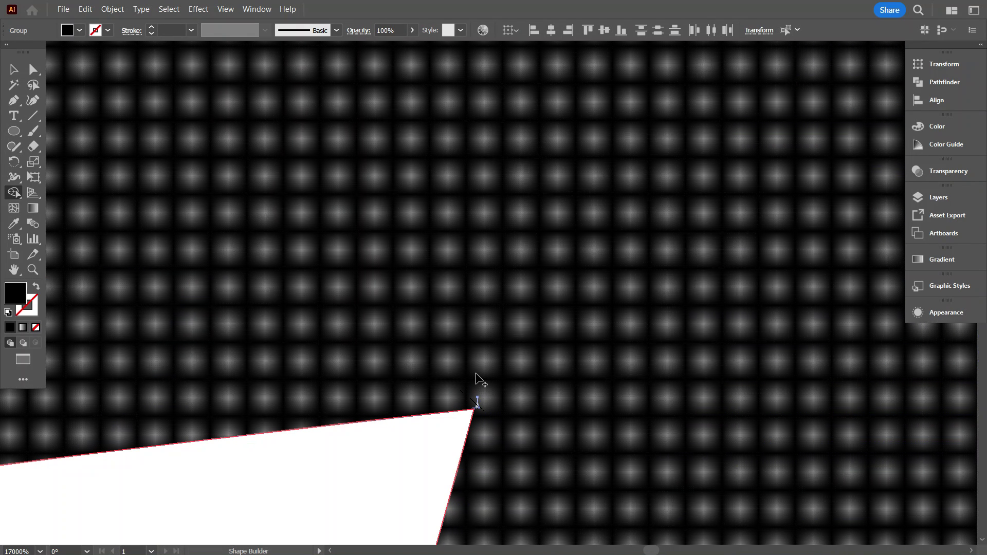
scroll(499, 391, down, 8)
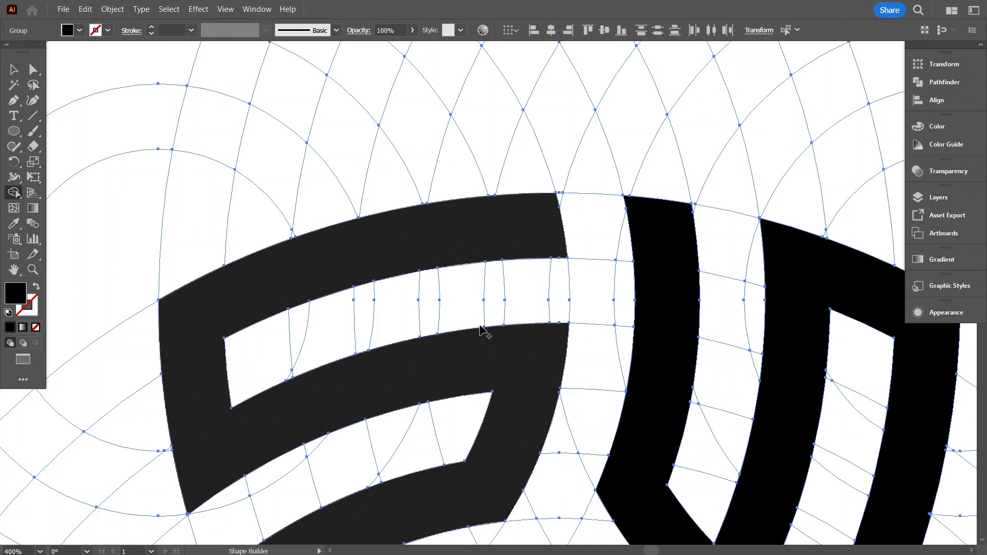
scroll(264, 242, down, 2)
scroll(254, 209, up, 5)
drag(245, 157, 222, 204)
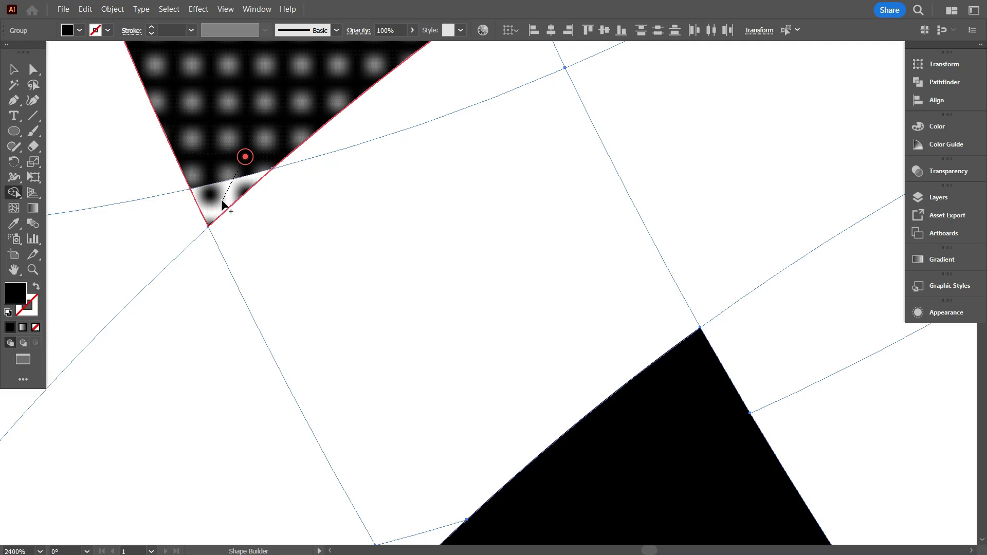
scroll(221, 176, down, 6)
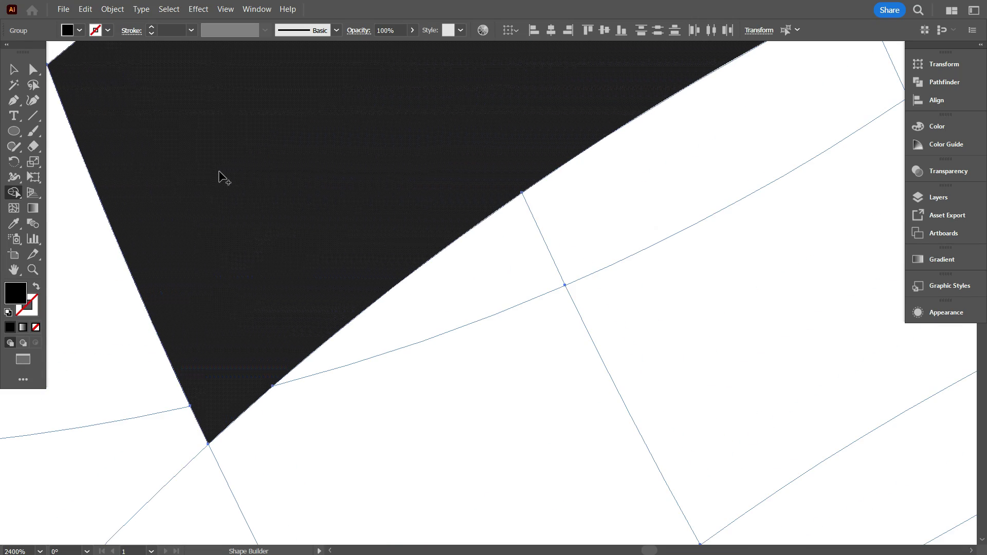
scroll(287, 254, up, 3)
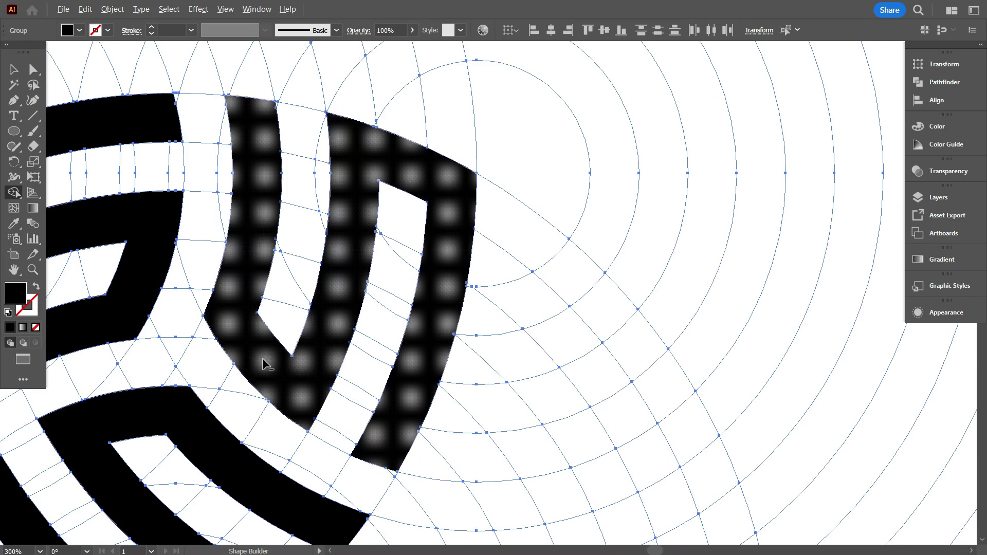
scroll(612, 282, up, 8)
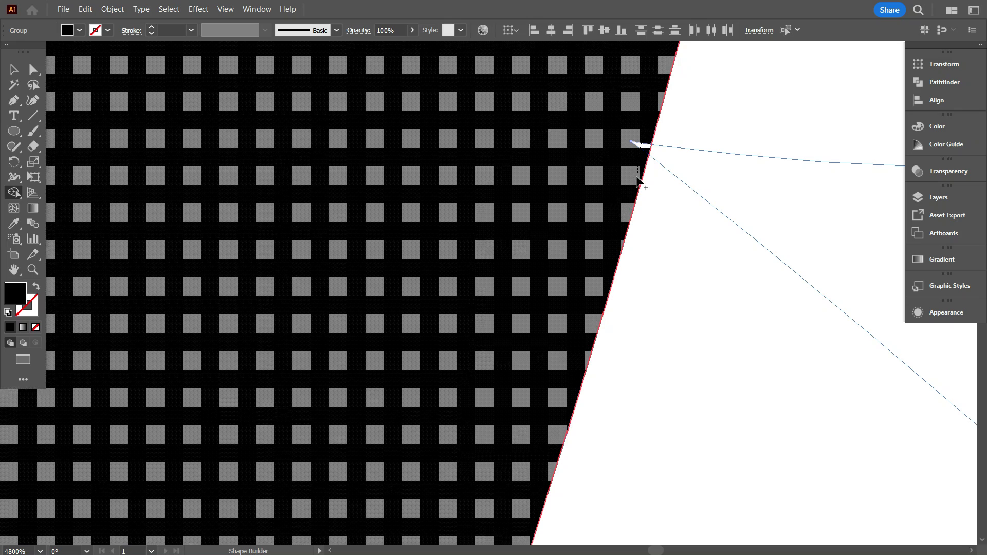
scroll(658, 288, down, 8)
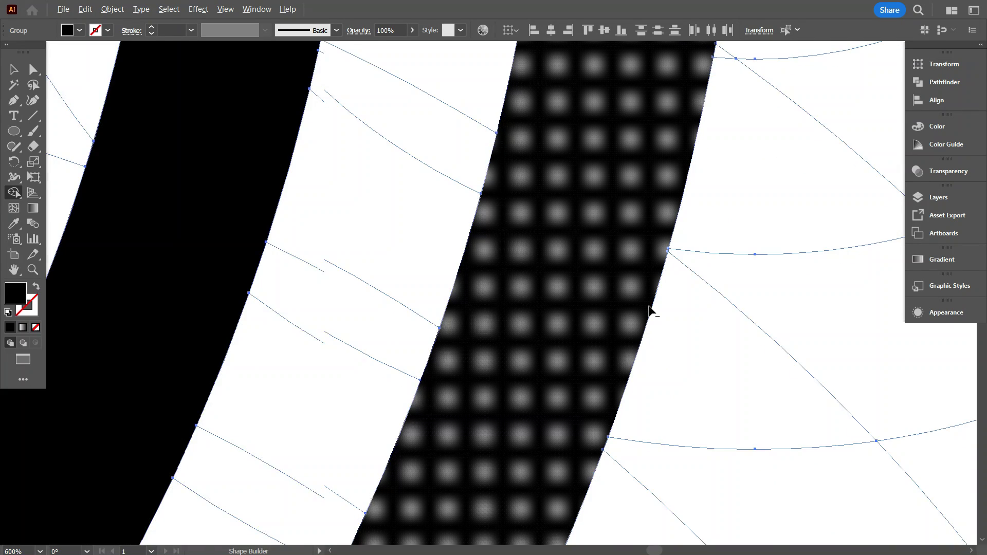
scroll(481, 269, up, 2)
scroll(236, 254, left, 4)
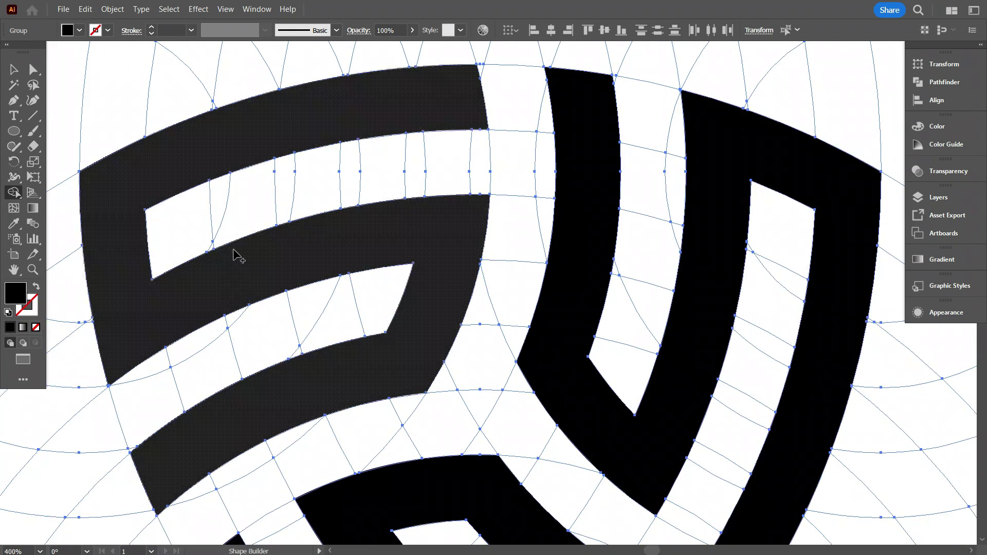
scroll(418, 220, down, 6)
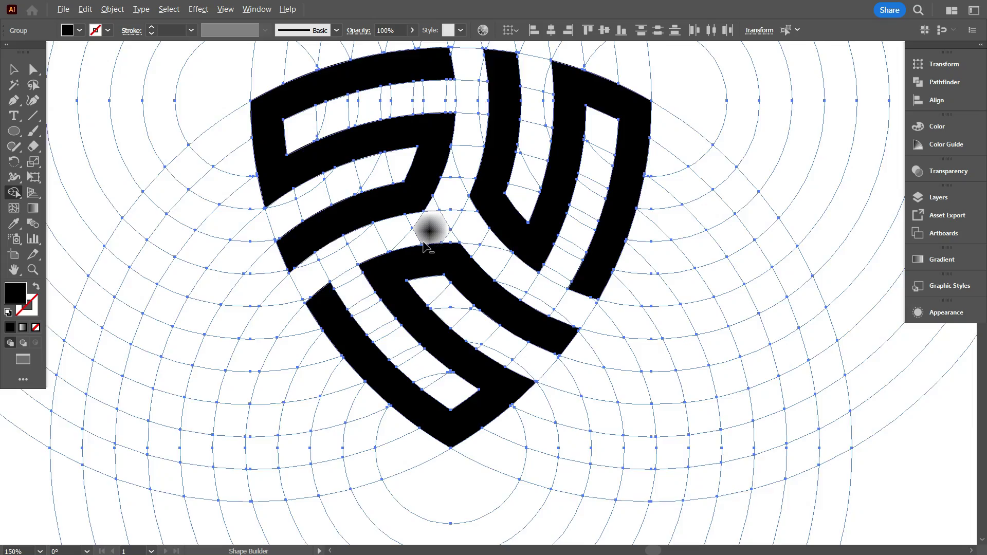
scroll(392, 379, down, 3)
scroll(434, 300, up, 6)
scroll(432, 298, up, 10)
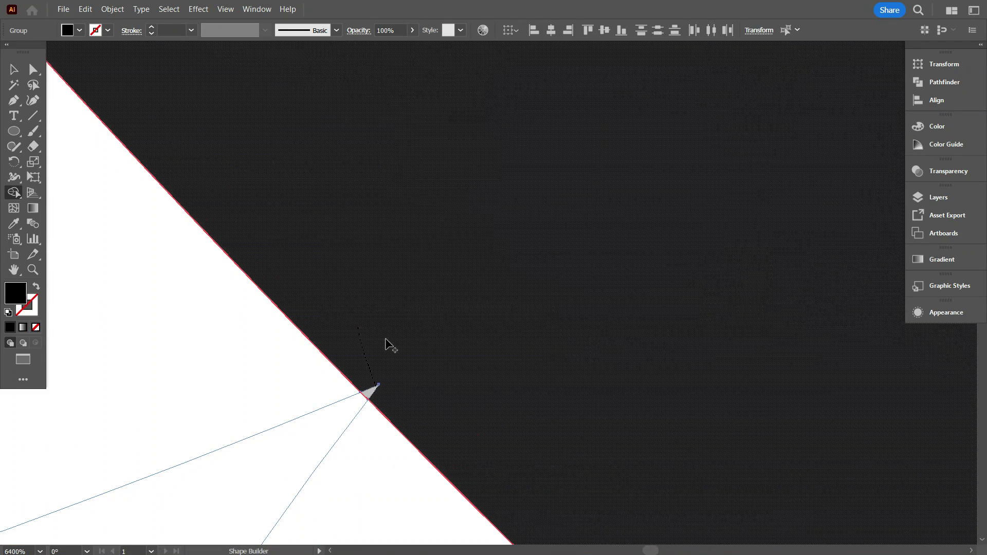
scroll(389, 342, down, 15)
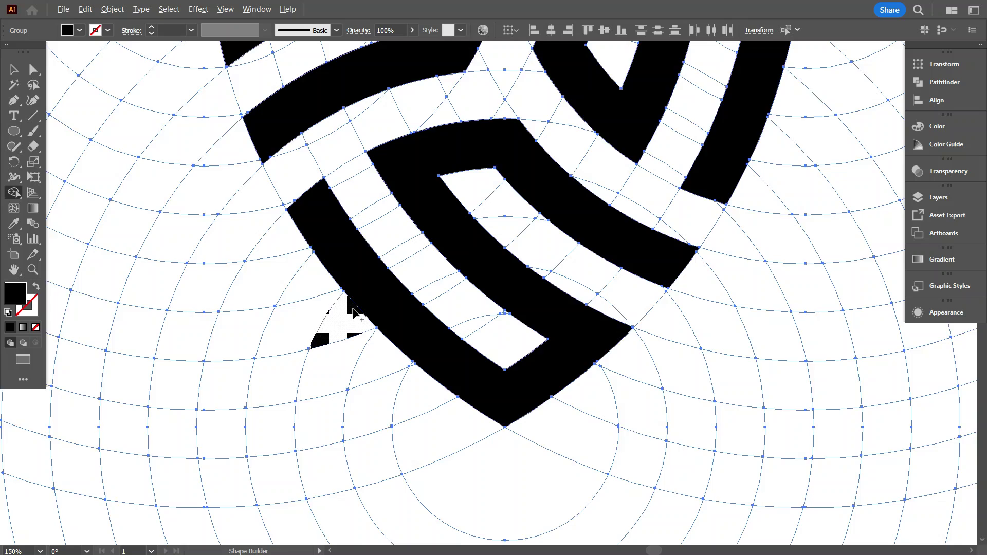
- Return to the Selection tool, zoom with Ctrl+1, and marquee-select then deselect the logo group
key(v)
click(105, 148)
key(ctrl+1)
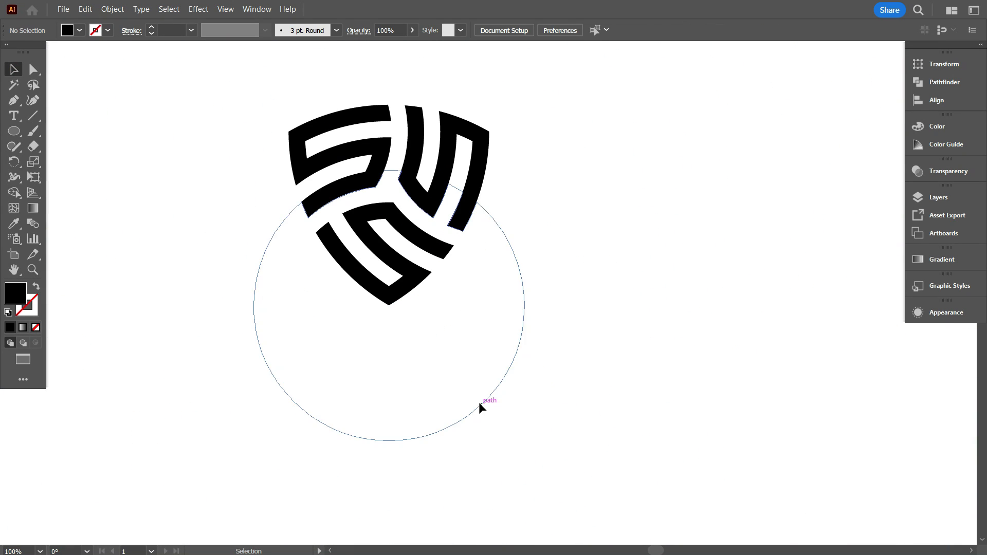
drag(673, 417, 366, 149)
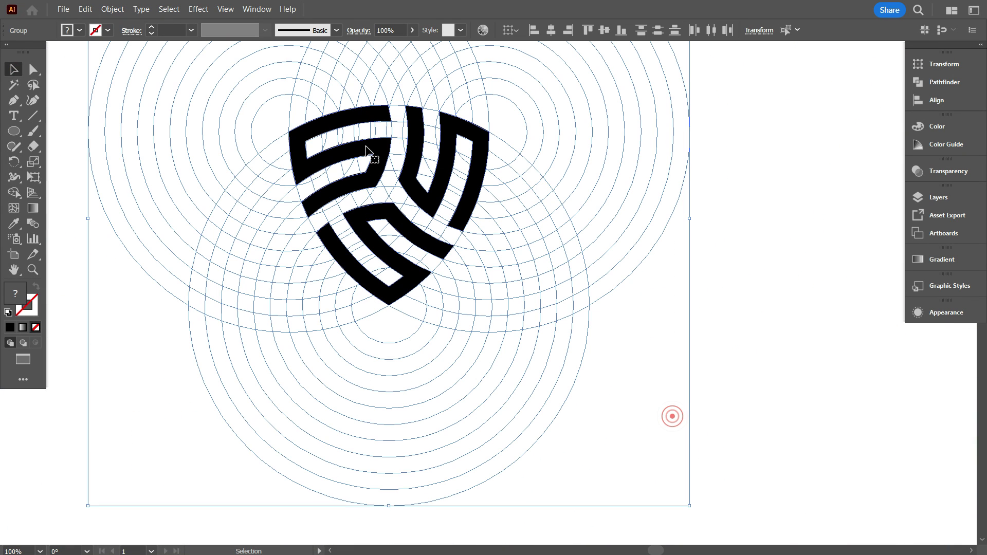
scroll(403, 195, up, 1)
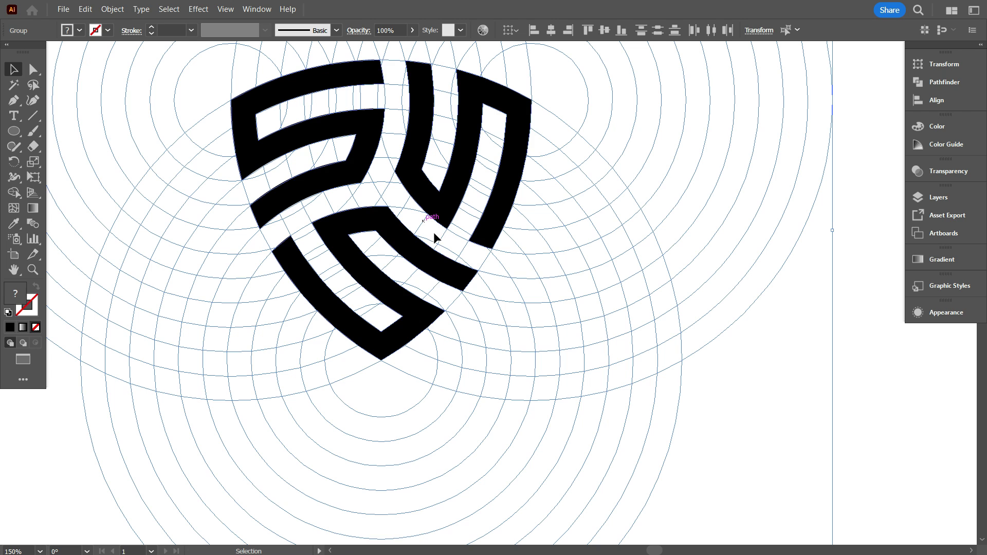
scroll(438, 248, down, 2)
scroll(470, 222, up, 3)
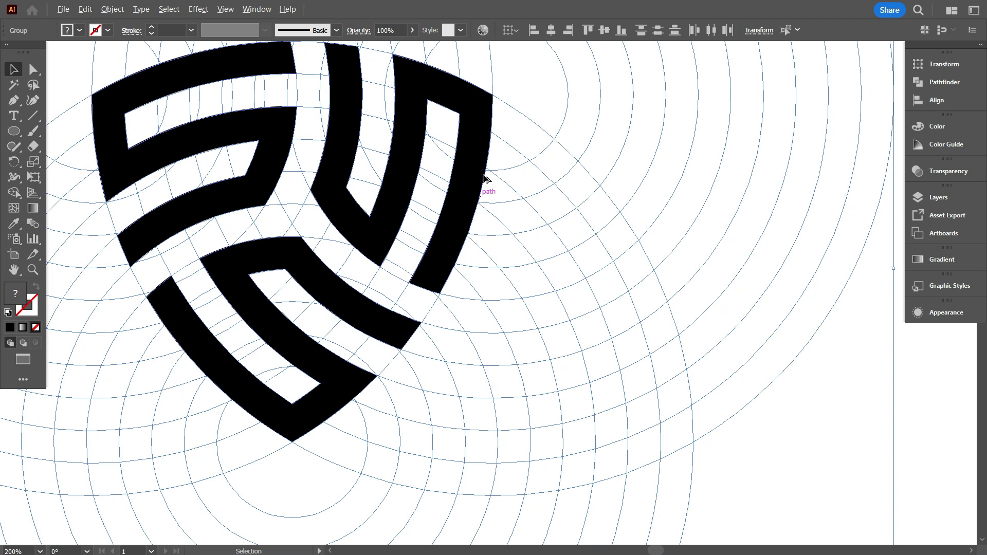
scroll(489, 164, down, 1)
click(707, 248)
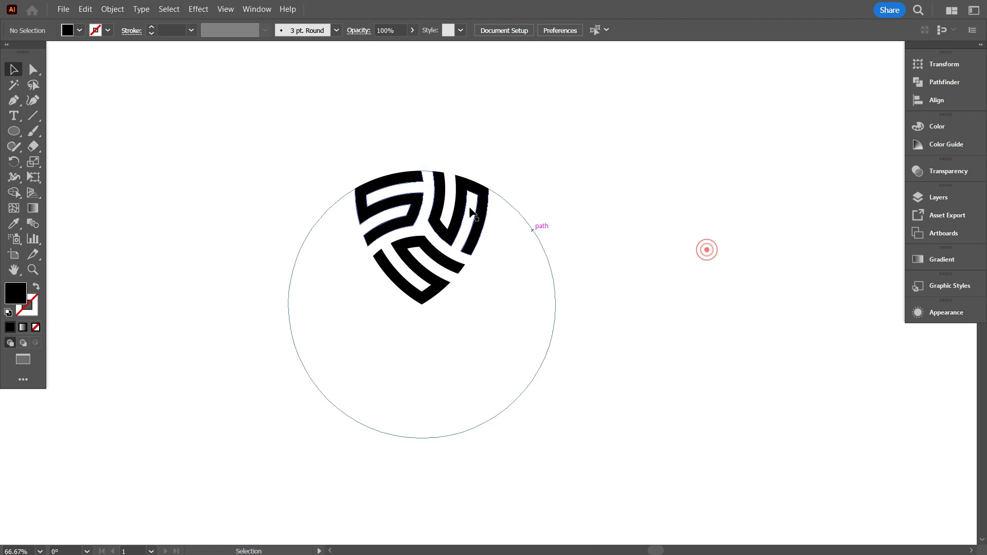
- Ungroup the logo from its guide circles
click(419, 199)
right_click(421, 201)
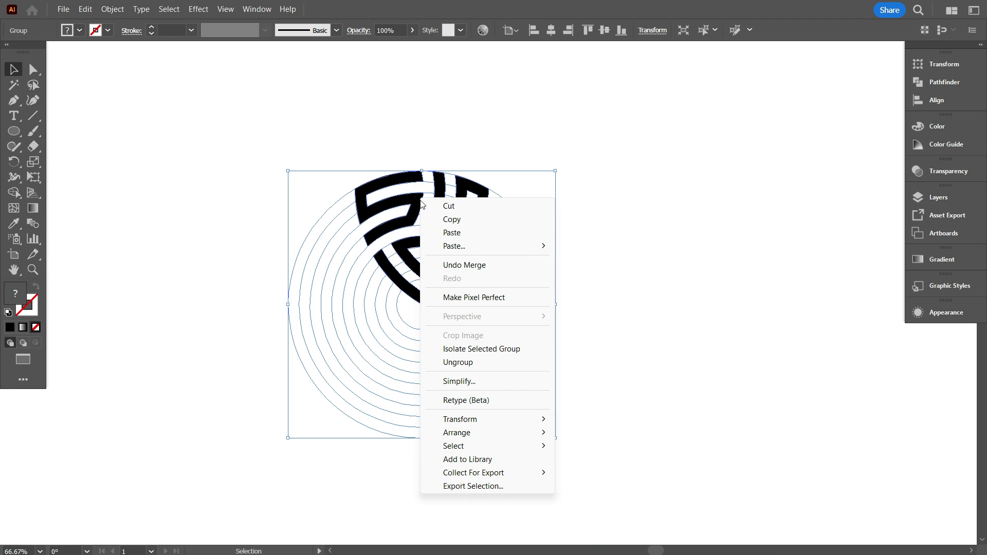
click(460, 362)
click(624, 354)
- Select the three S shapes together and move them aside to the right
click(452, 240)
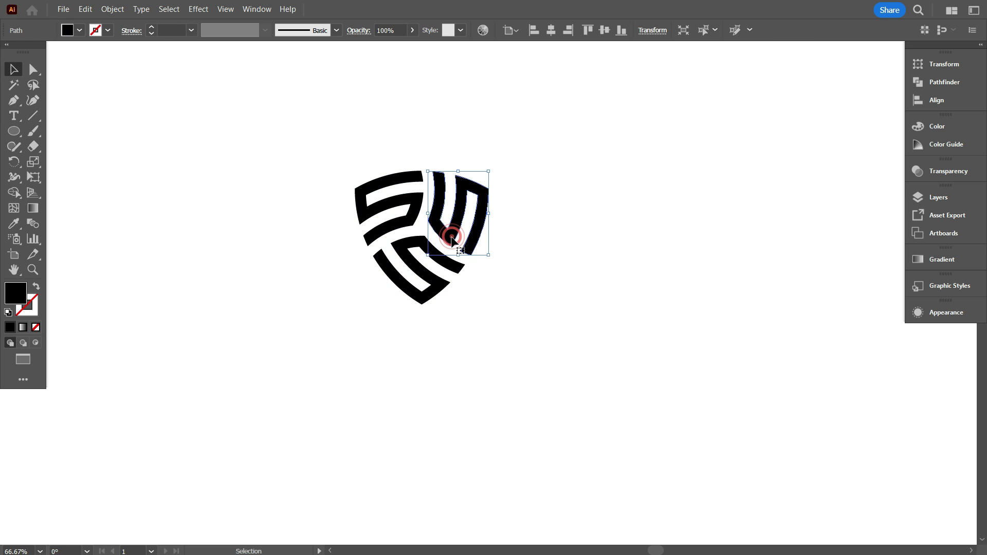
click(406, 260)
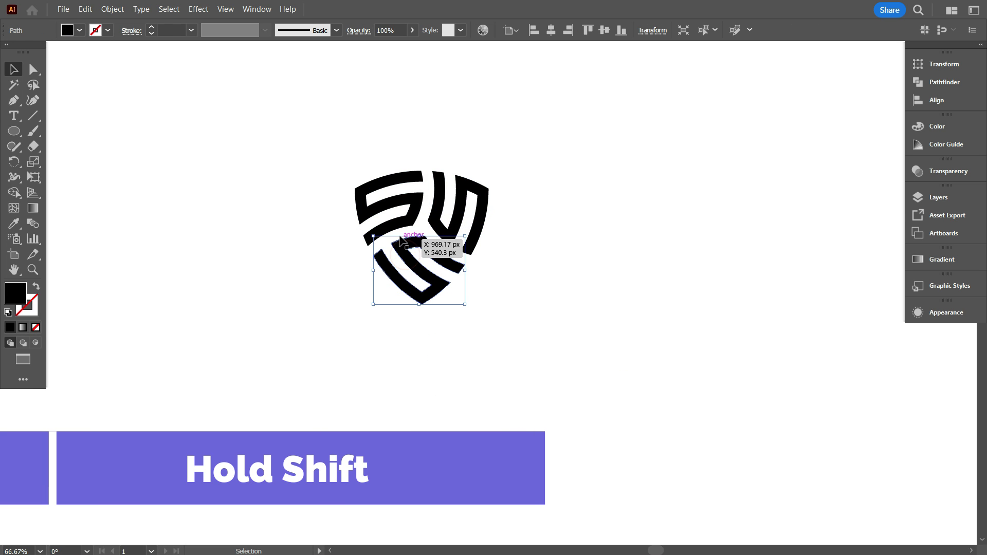
shift+click(414, 207)
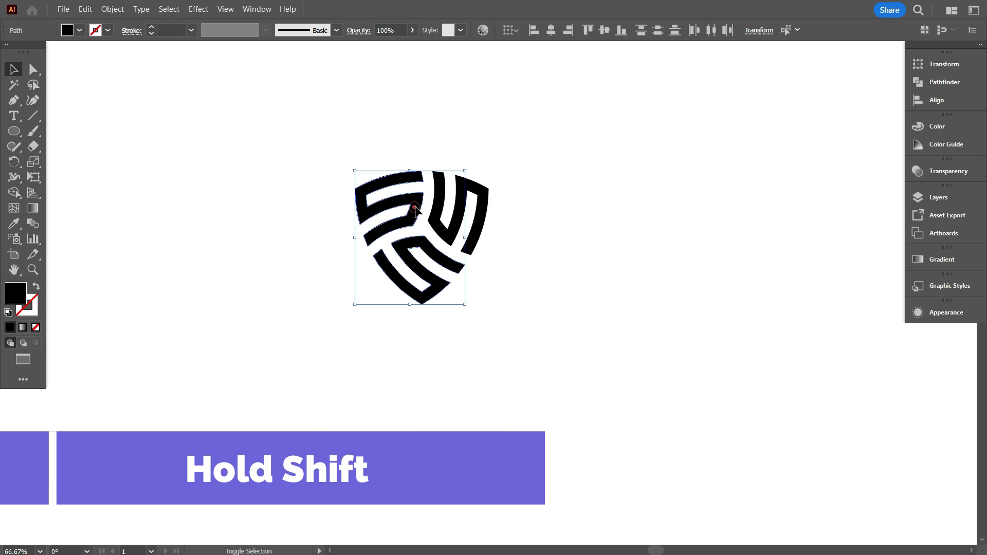
shift+click(480, 195)
scroll(478, 207, down, 2)
drag(467, 214, 668, 212)
click(595, 334)
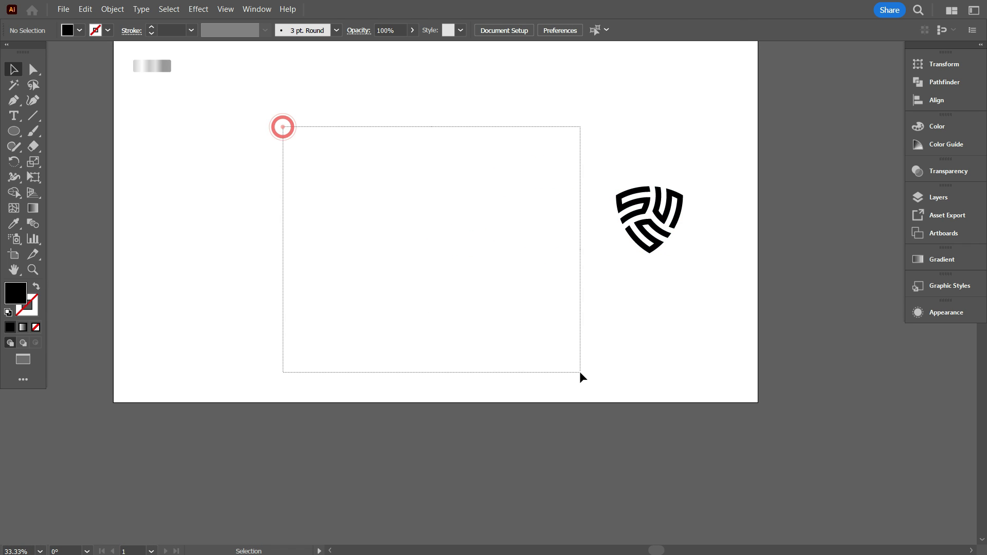
- Delete the leftover circle guide pattern and select the remaining shield shapes
drag(579, 371, 579, 371)
key(Delete)
drag(601, 132, 437, 208)
- Apply a black stroke to the selected S shapes
scroll(437, 210, up, 2)
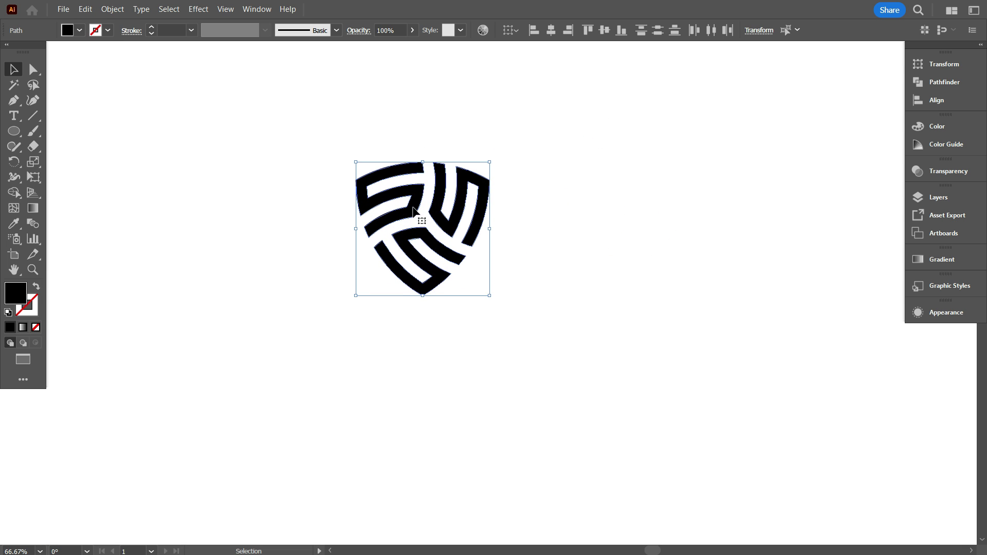
scroll(420, 224, up, 1)
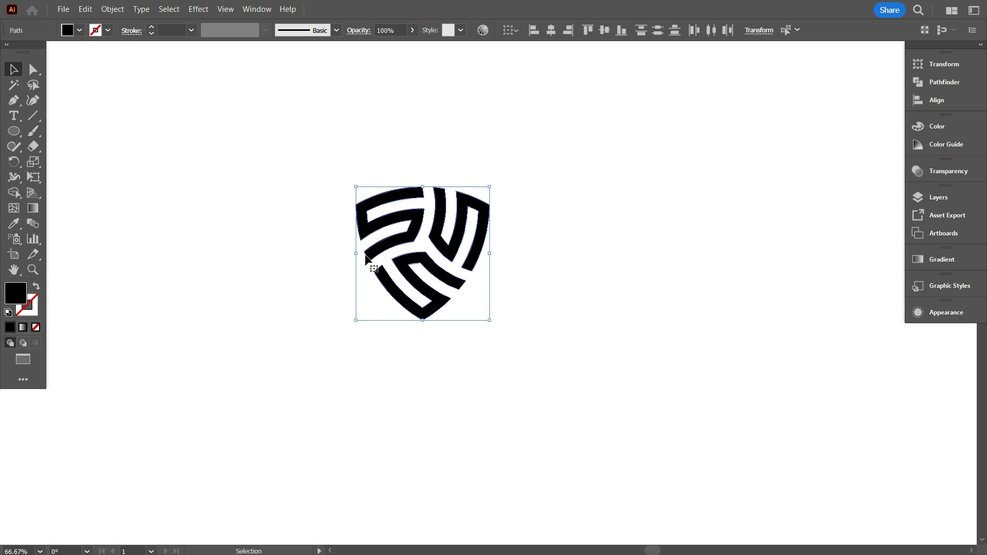
click(107, 30)
click(35, 52)
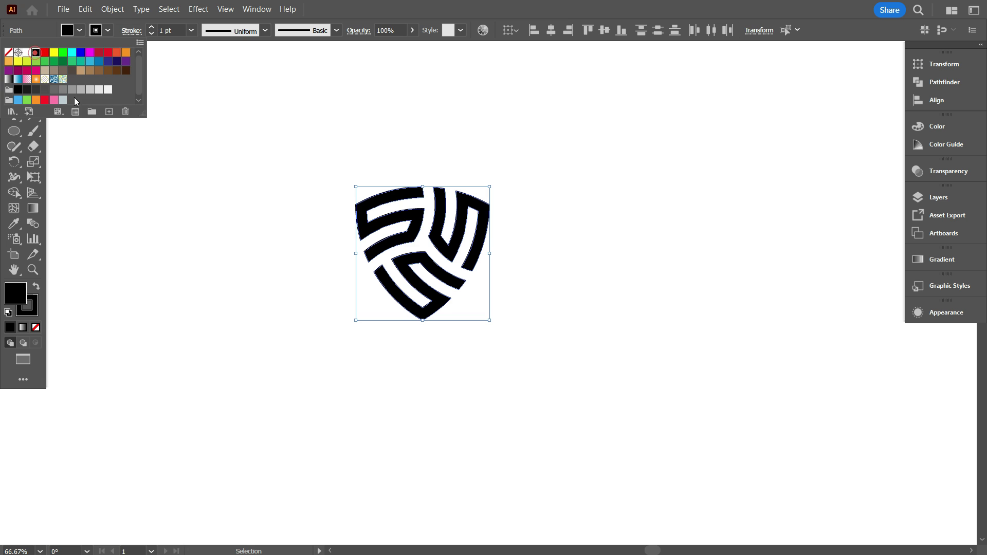
click(233, 175)
scroll(174, 37, up, 5)
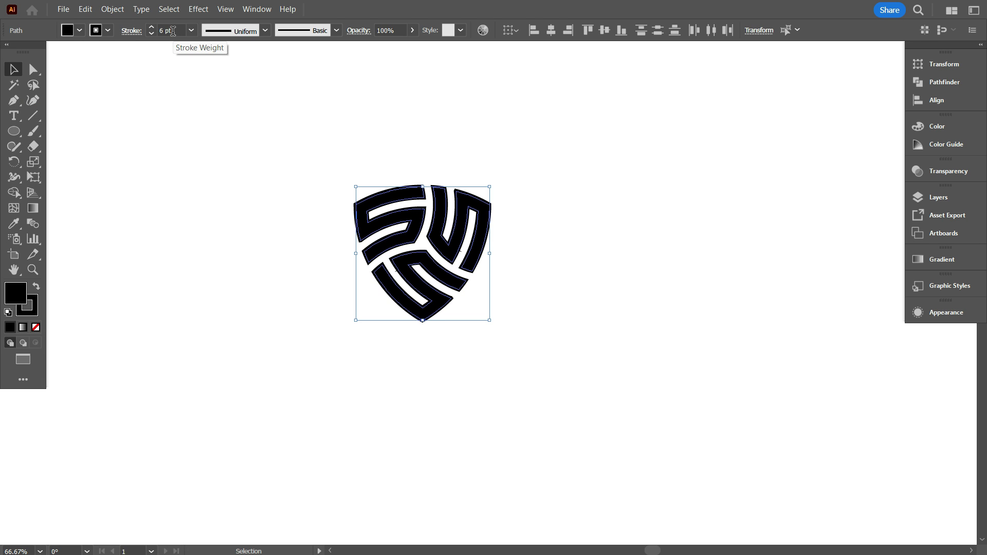
click(227, 163)
- Reselect the whole logo and check the thicker 6 pt outline
drag(231, 142, 612, 386)
click(519, 346)
scroll(518, 345, up, 1)
scroll(518, 347, up, 1)
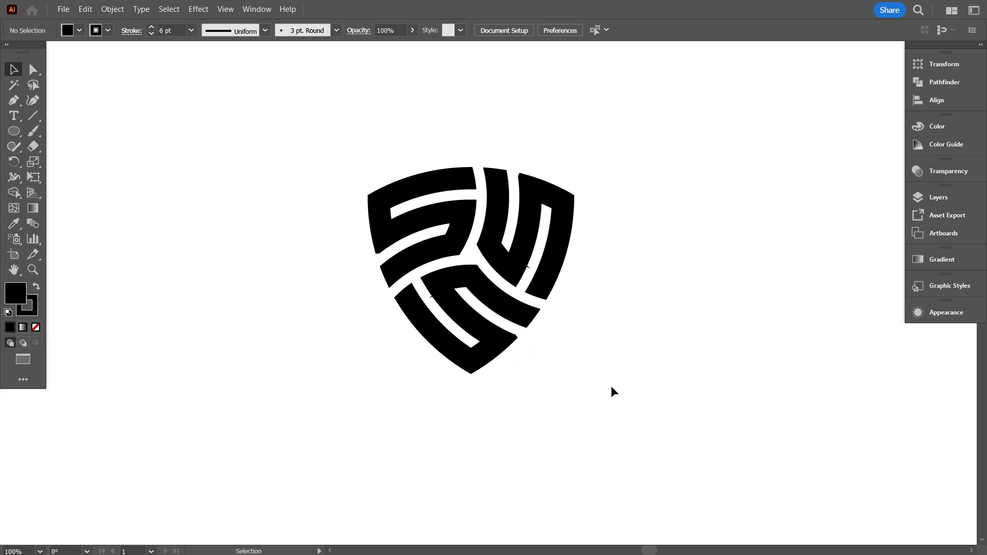
scroll(611, 385, down, 1)
drag(420, 175, 422, 176)
scroll(610, 380, up, 2)
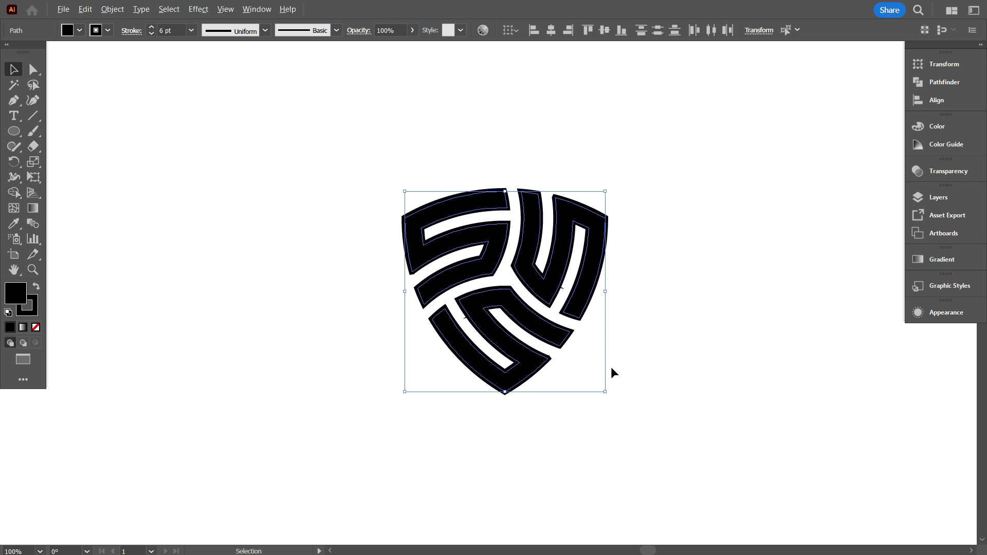
scroll(643, 366, up, 1)
- Expand the S shapes with both Fill and Stroke via Object > Expand
scroll(670, 358, up, 1)
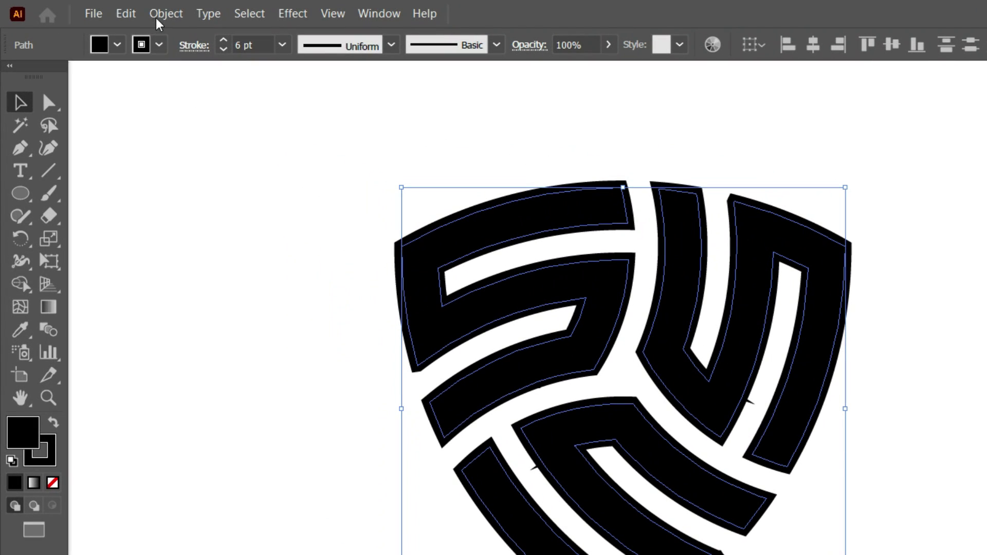
click(157, 19)
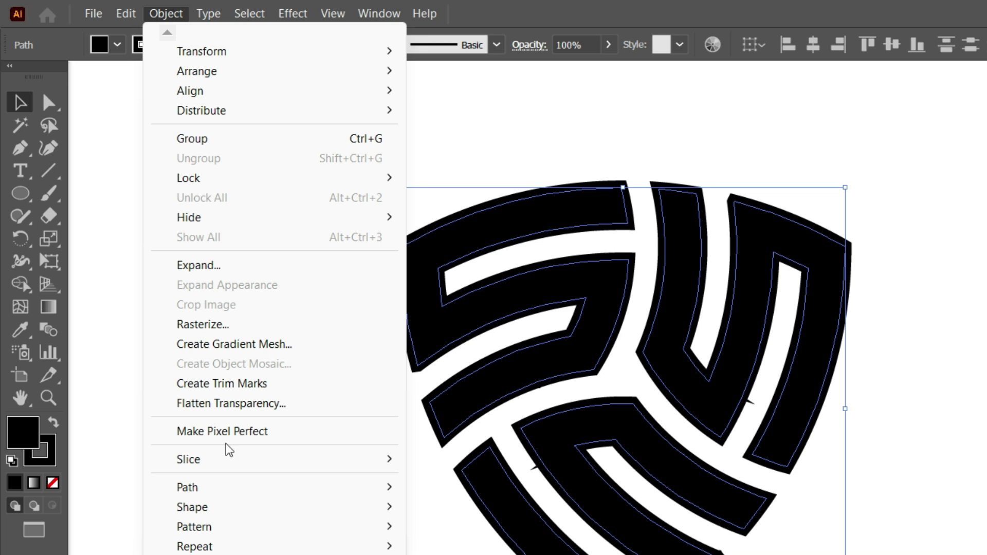
click(244, 272)
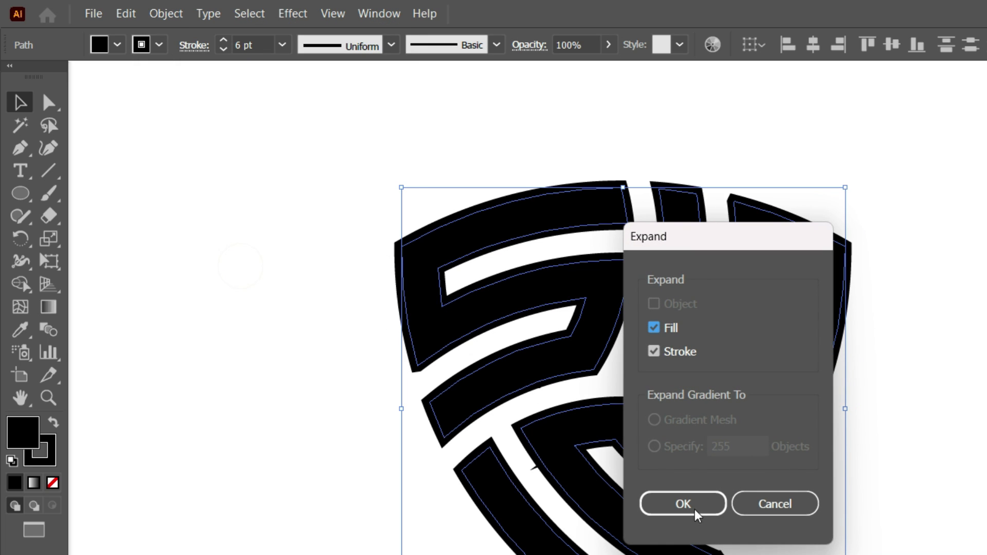
click(682, 504)
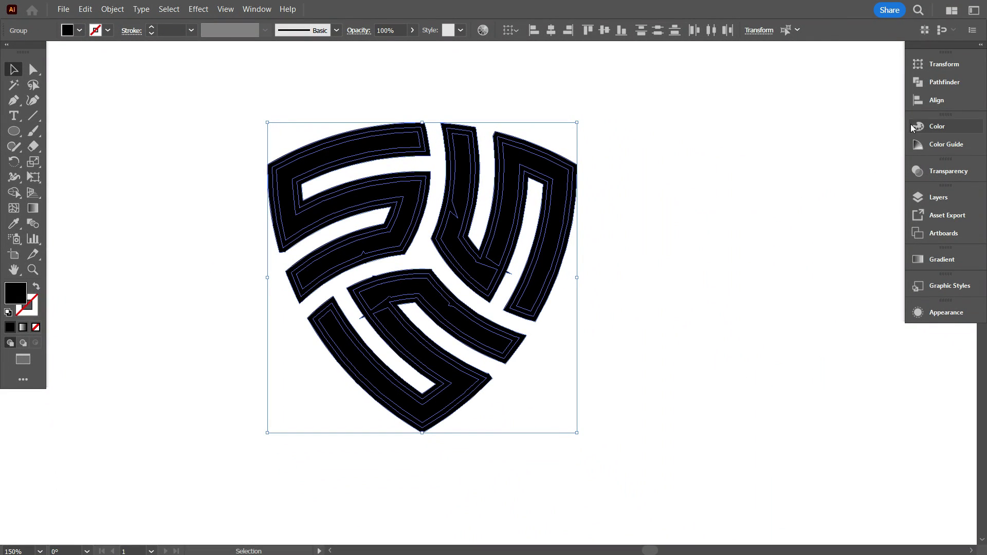
- Unite all logo pieces into one shape with Pathfinder and review the result
click(937, 86)
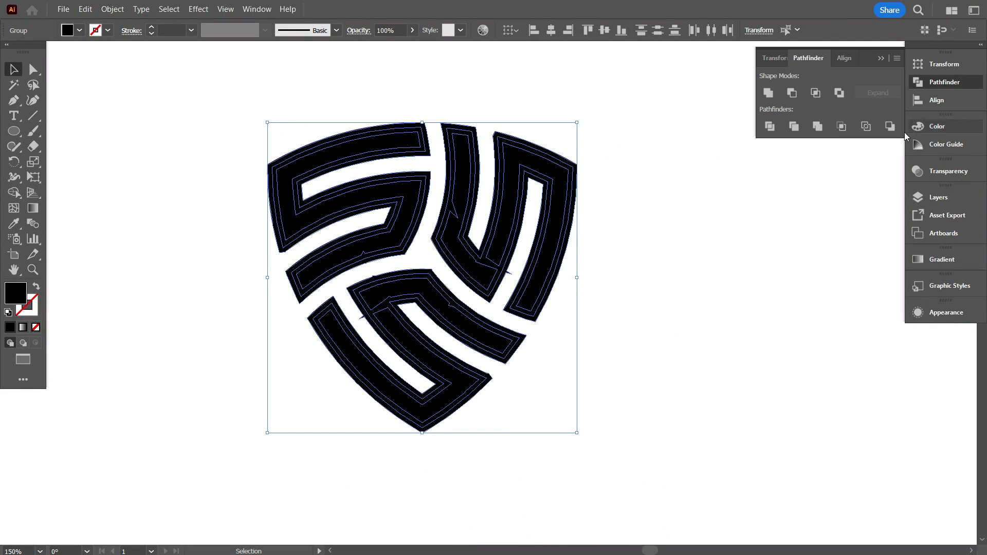
click(769, 97)
click(697, 276)
scroll(397, 337, up, 2)
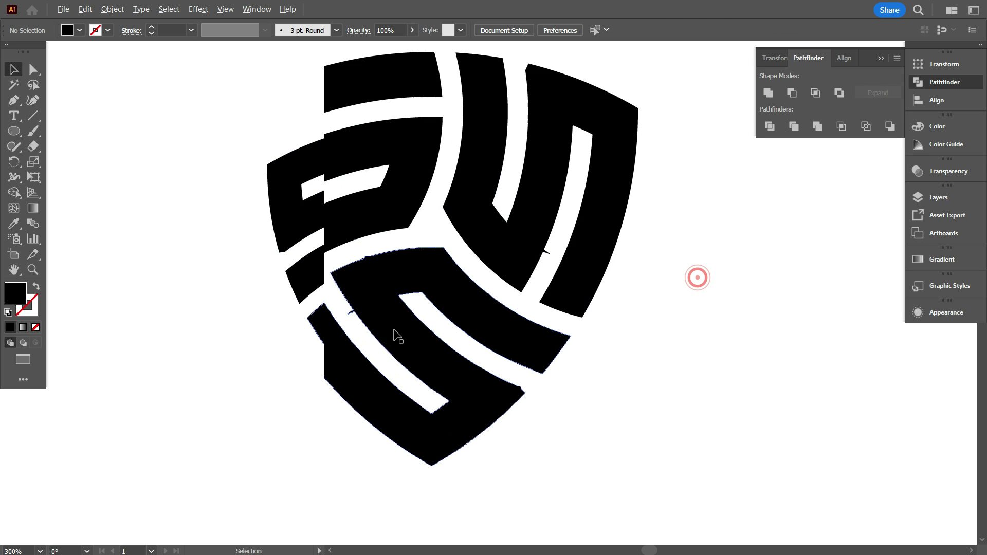
scroll(329, 329, up, 2)
scroll(337, 317, down, 1)
scroll(337, 314, down, 2)
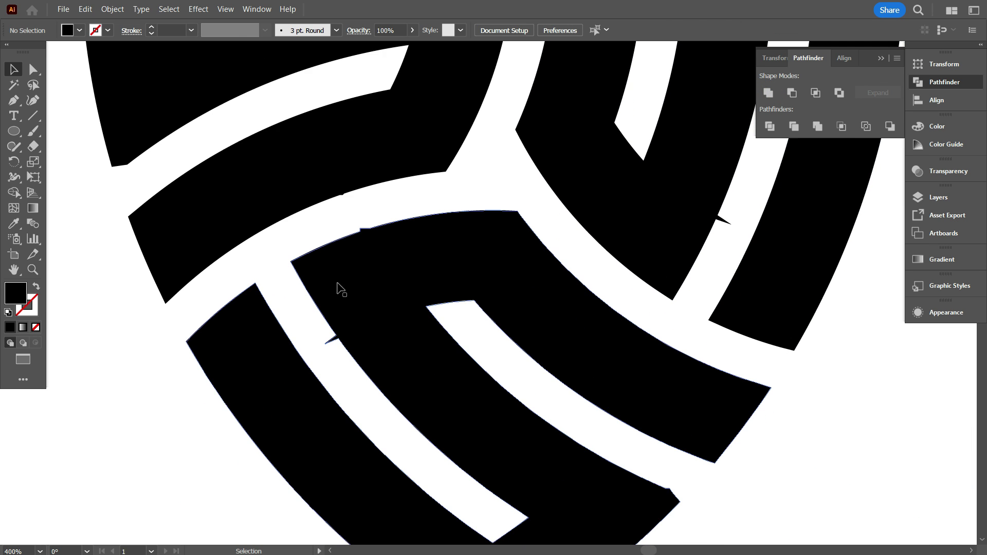
scroll(436, 260, up, 2)
- Delete three stray notch anchor points from the merged S outlines with the Delete Anchor Point tool
click(373, 200)
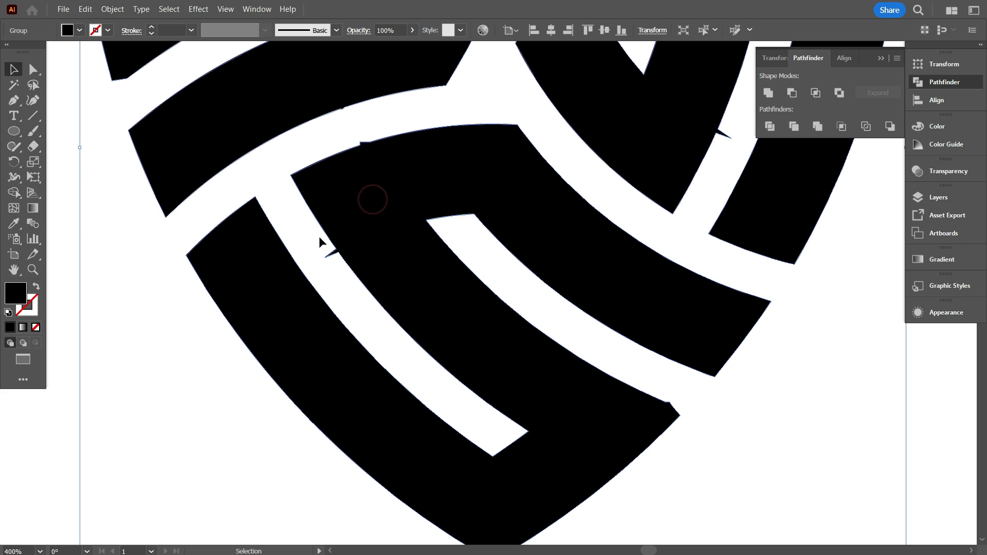
drag(17, 101, 40, 130)
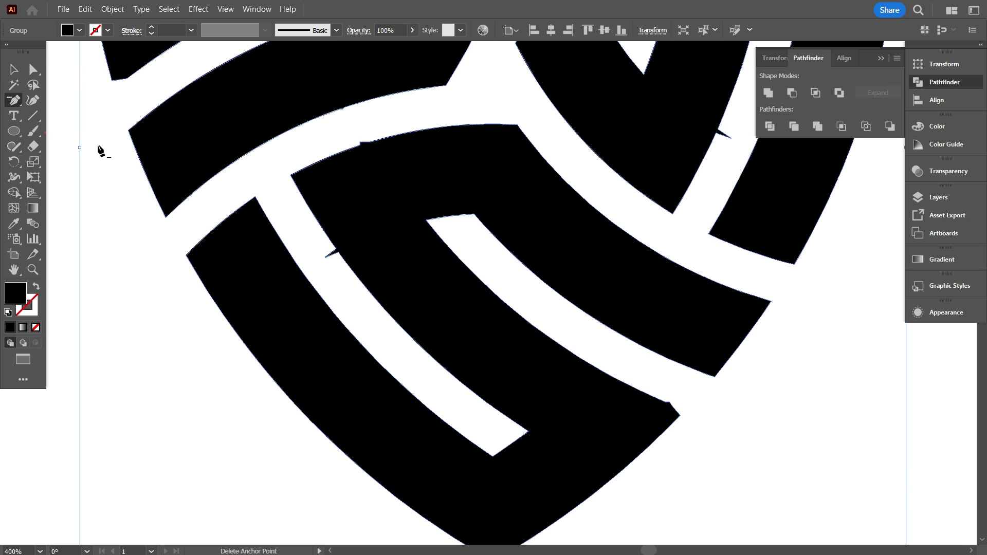
scroll(328, 273, up, 2)
click(329, 252)
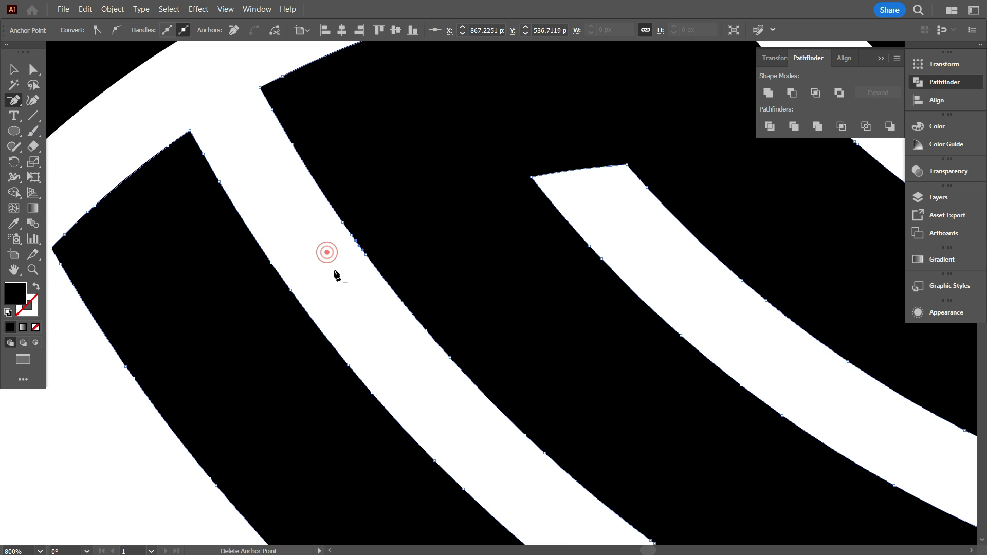
scroll(339, 268, up, 3)
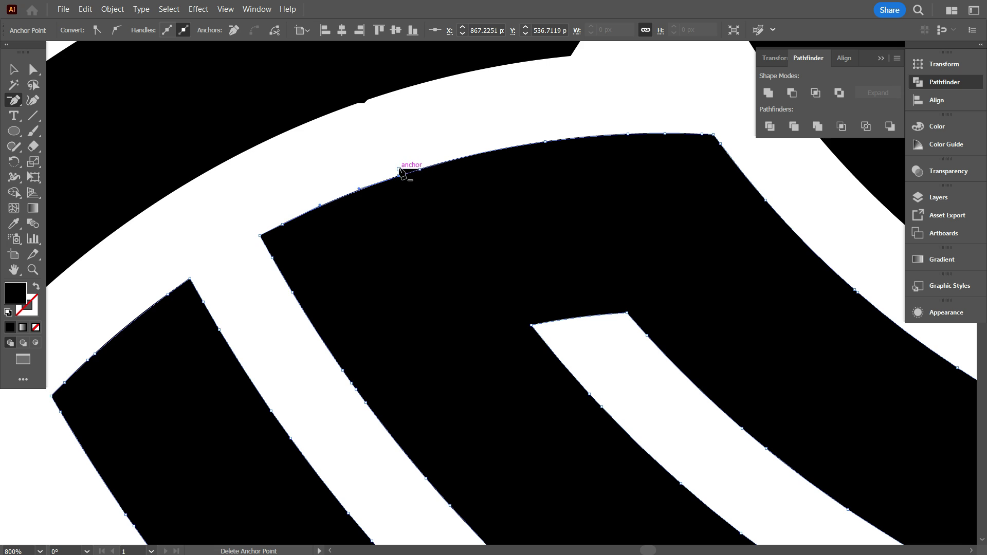
scroll(314, 227, down, 2)
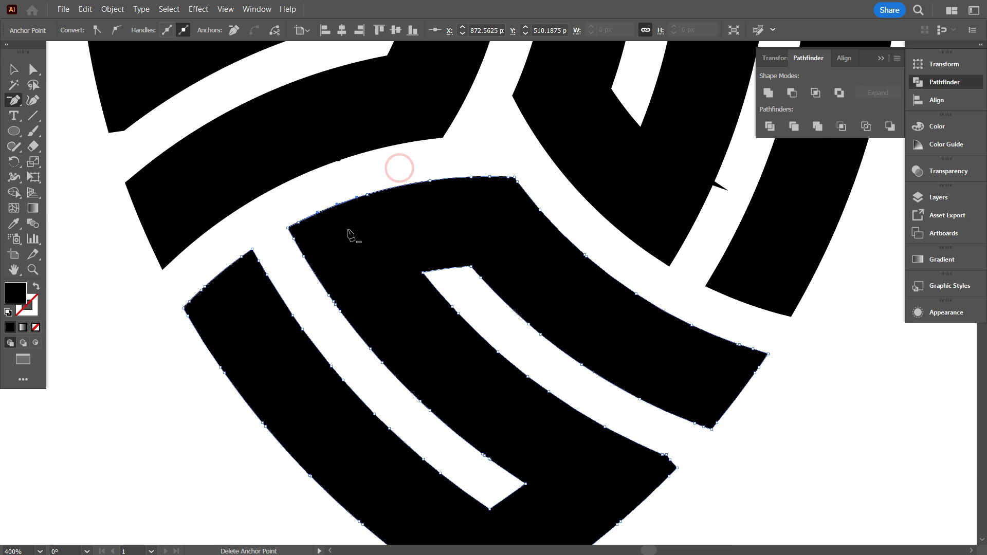
click(727, 190)
scroll(331, 247, up, 3)
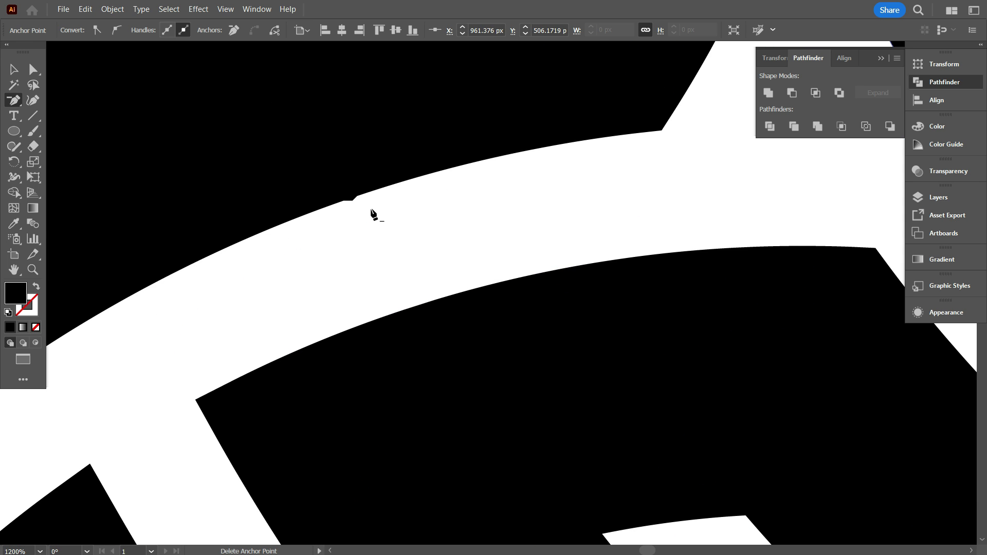
click(353, 204)
scroll(375, 242, down, 8)
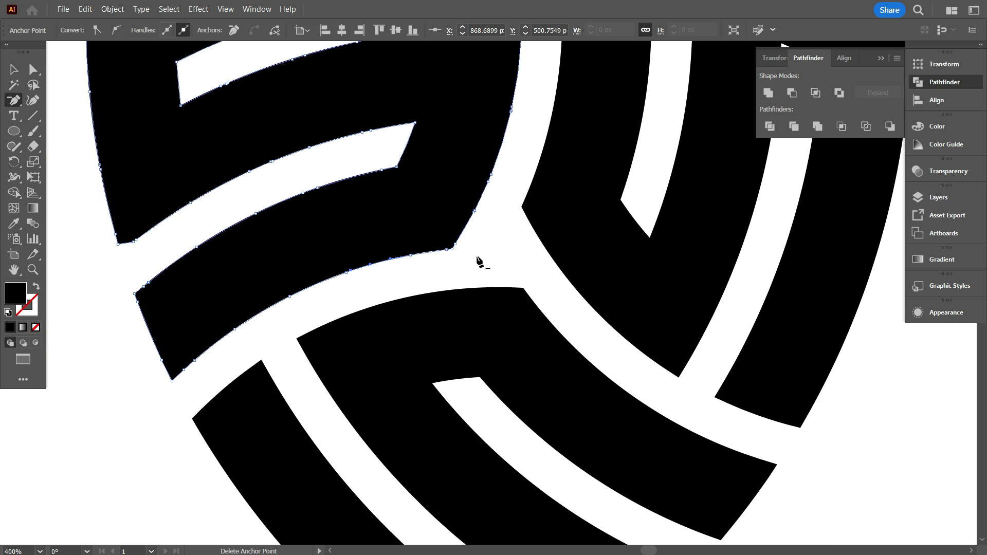
scroll(477, 265, down, 3)
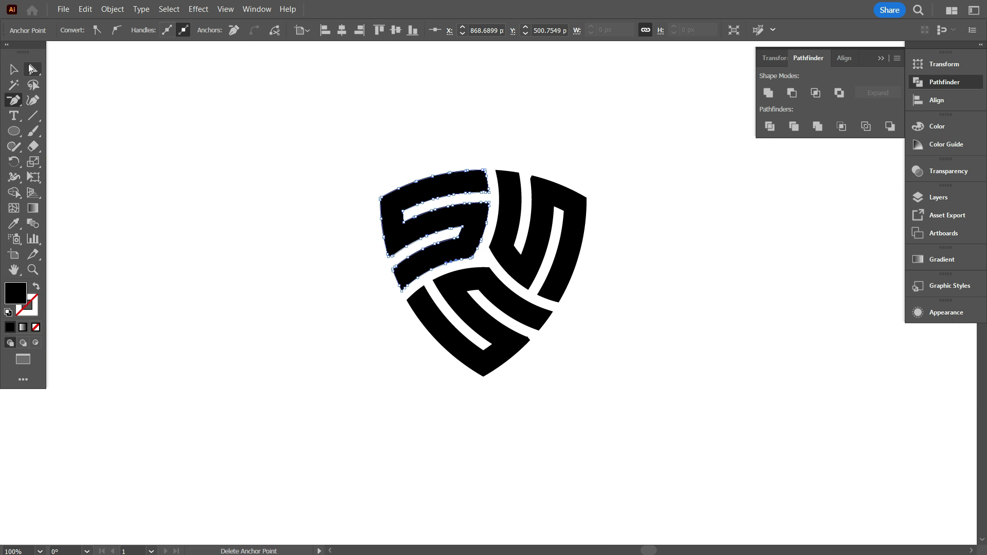
- Deselect the edited S path and draw a rectangle covering the whole artboard
click(13, 69)
click(236, 110)
scroll(491, 301, down, 4)
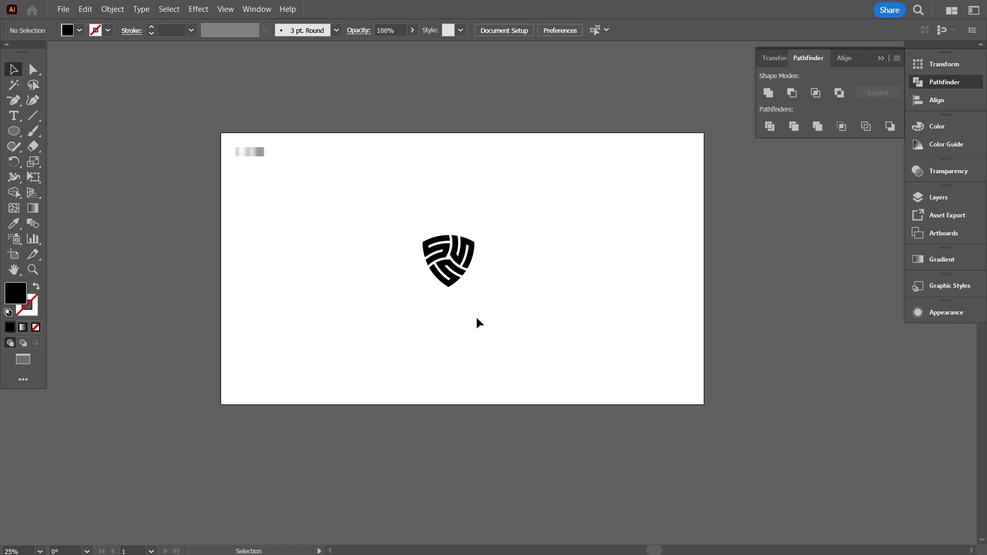
scroll(477, 323, up, 2)
scroll(475, 318, up, 1)
scroll(480, 313, down, 1)
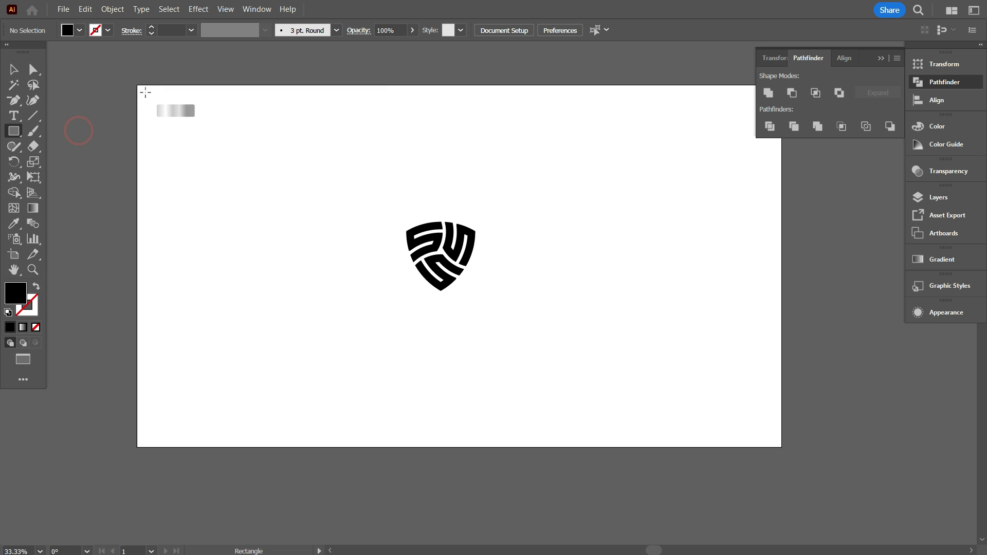
drag(487, 253, 781, 448)
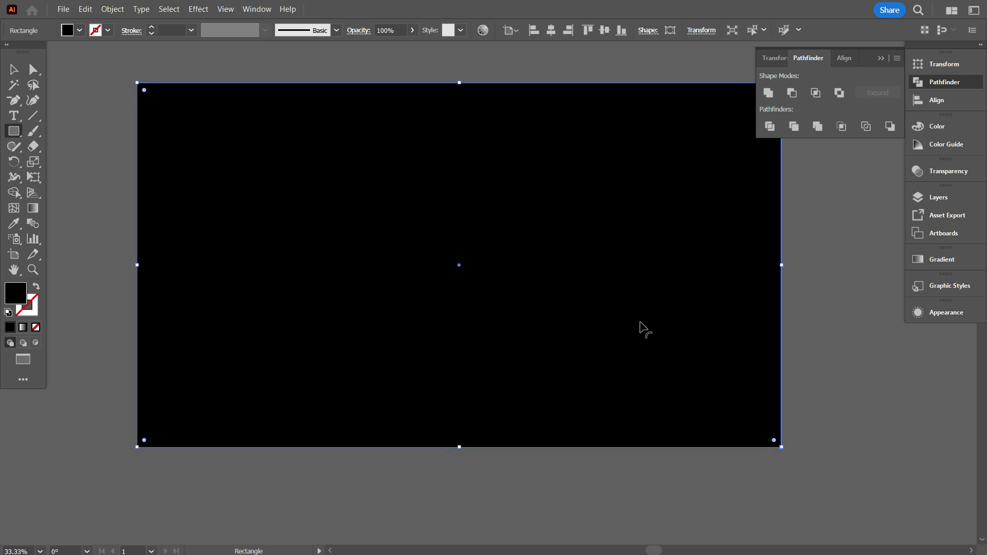
- Send the black rectangle behind the logo, lock it with Ctrl+2, and select the shield logo
right_click(569, 174)
mouse_move(636, 463)
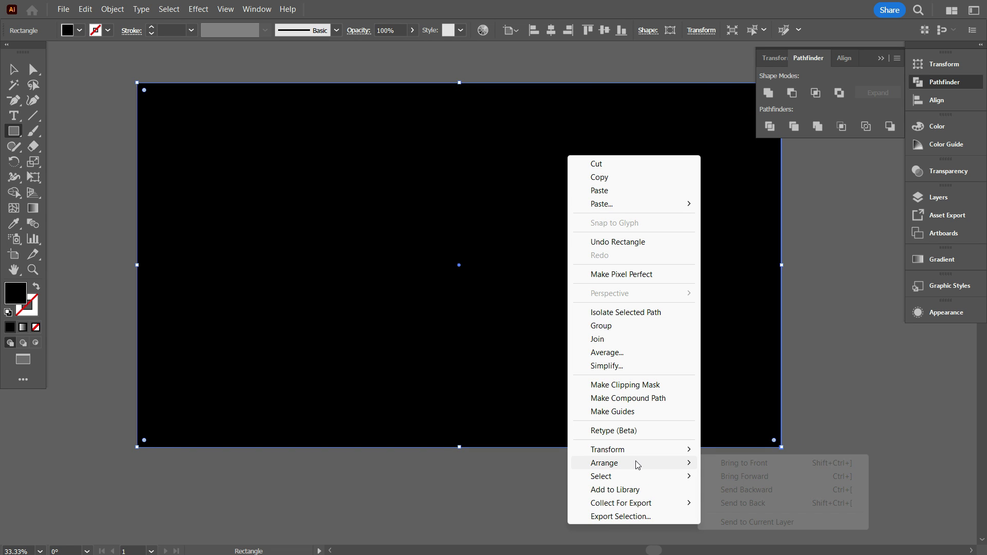
click(750, 501)
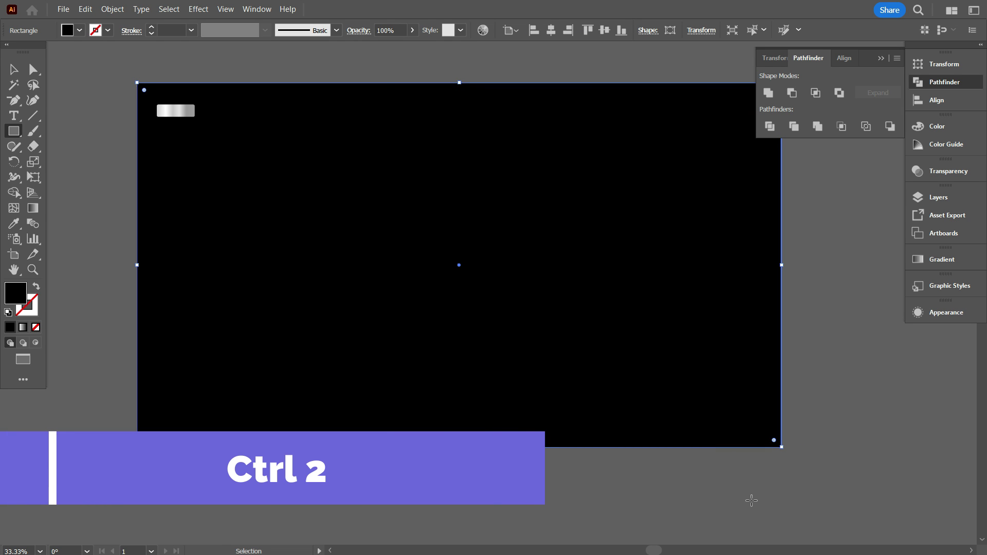
key(ctrl+2)
drag(353, 163, 583, 344)
- Fill the shield logo with white
click(75, 28)
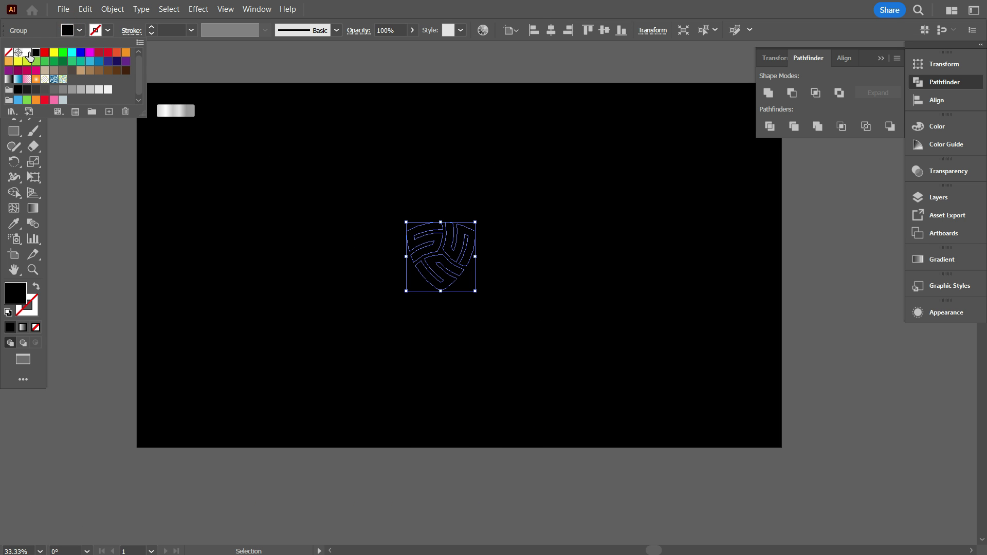
click(27, 52)
click(367, 297)
scroll(366, 300, up, 1)
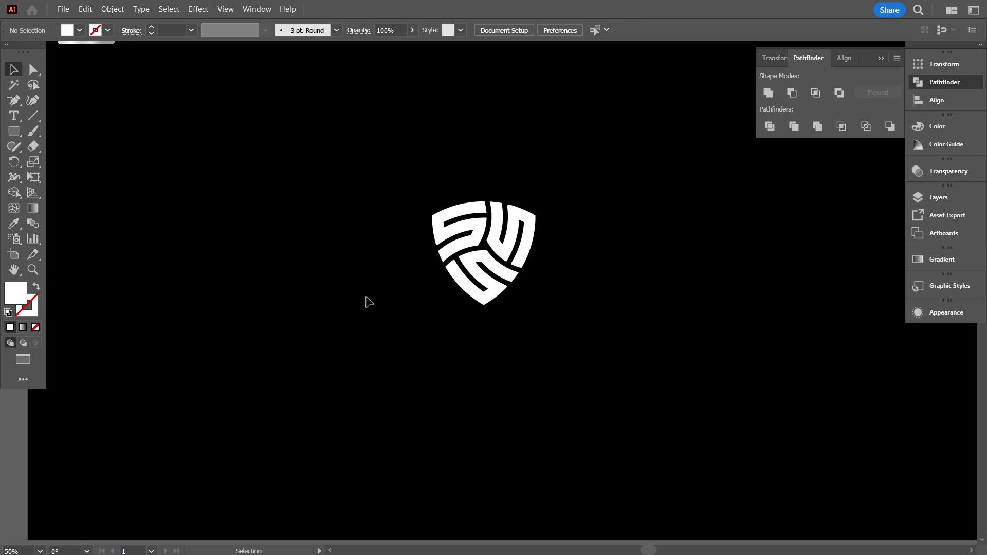
scroll(366, 300, up, 1)
- Copy the silver gradient from the sample rectangle onto the shield logo with the Eyedropper
click(456, 267)
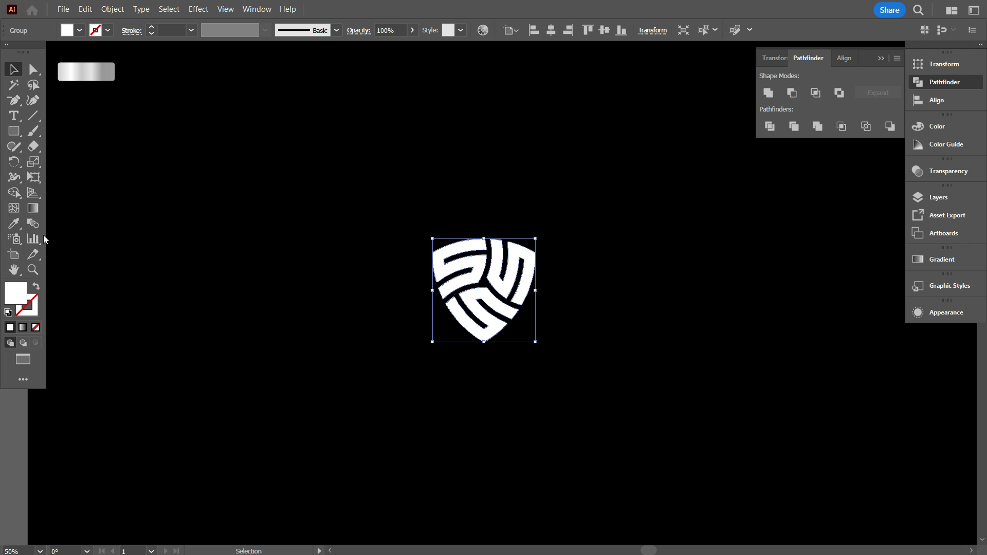
click(14, 223)
click(111, 68)
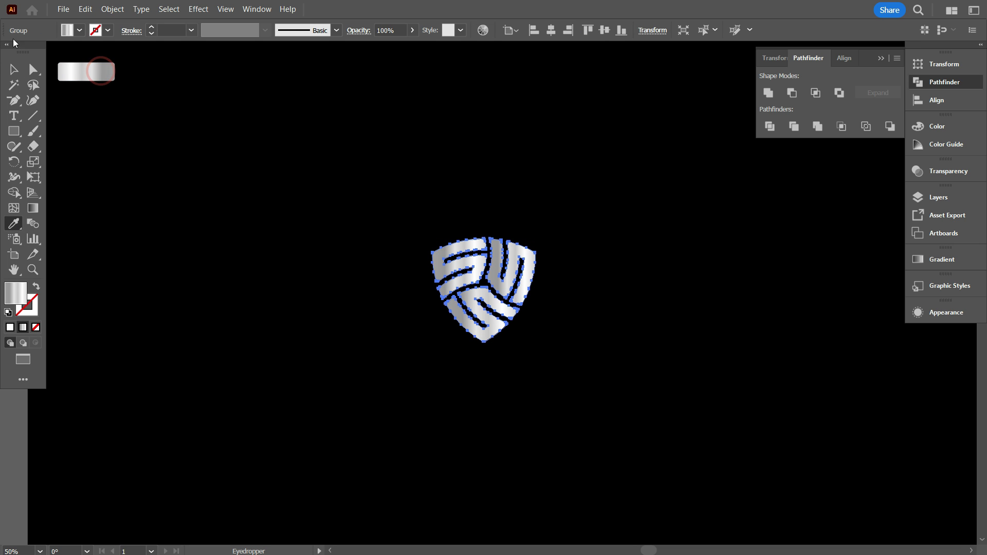
click(13, 69)
click(223, 175)
scroll(559, 344, up, 3)
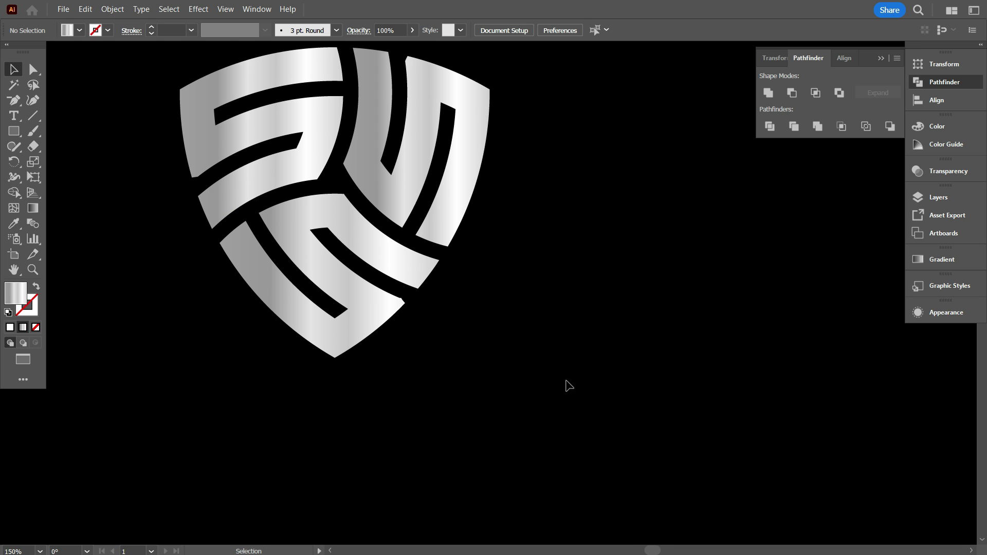
drag(568, 381, 698, 454)
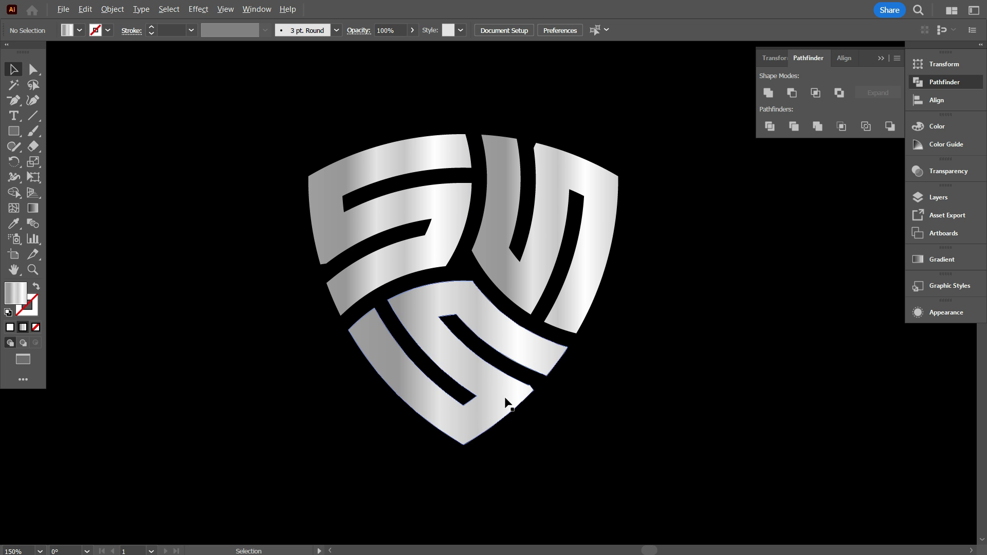
- Choose the Paintbrush with red as the stroke colour
scroll(522, 393, up, 5)
scroll(572, 349, down, 2)
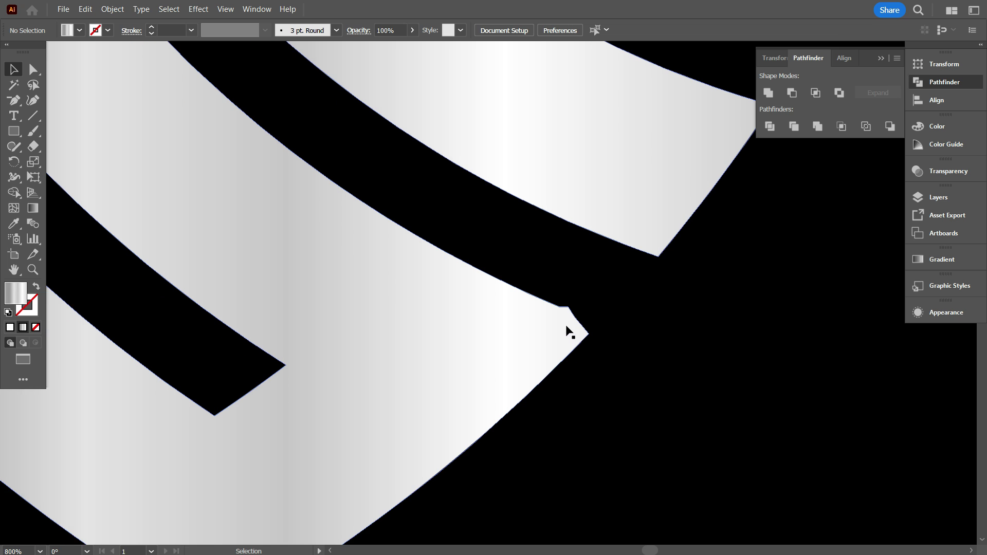
scroll(565, 329, down, 2)
click(33, 131)
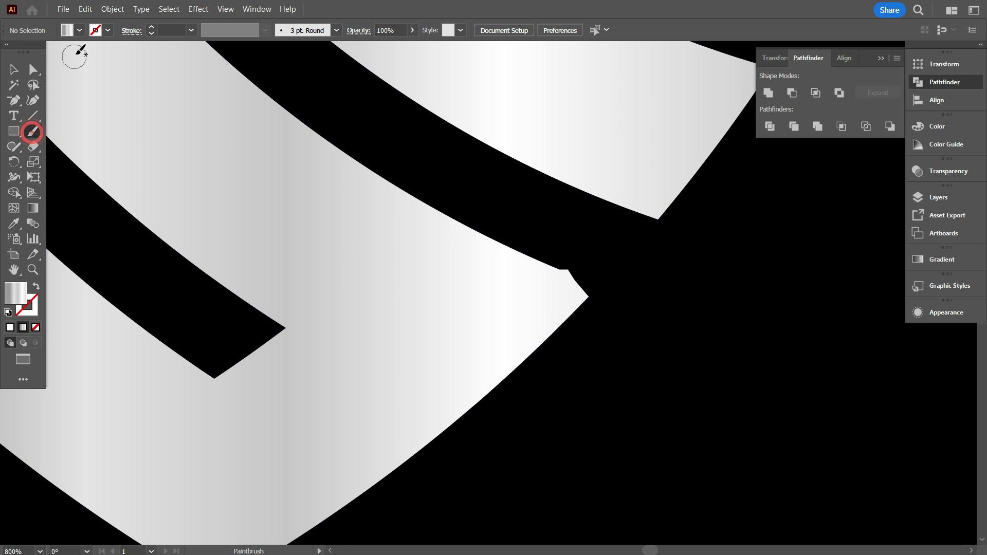
click(81, 32)
click(46, 52)
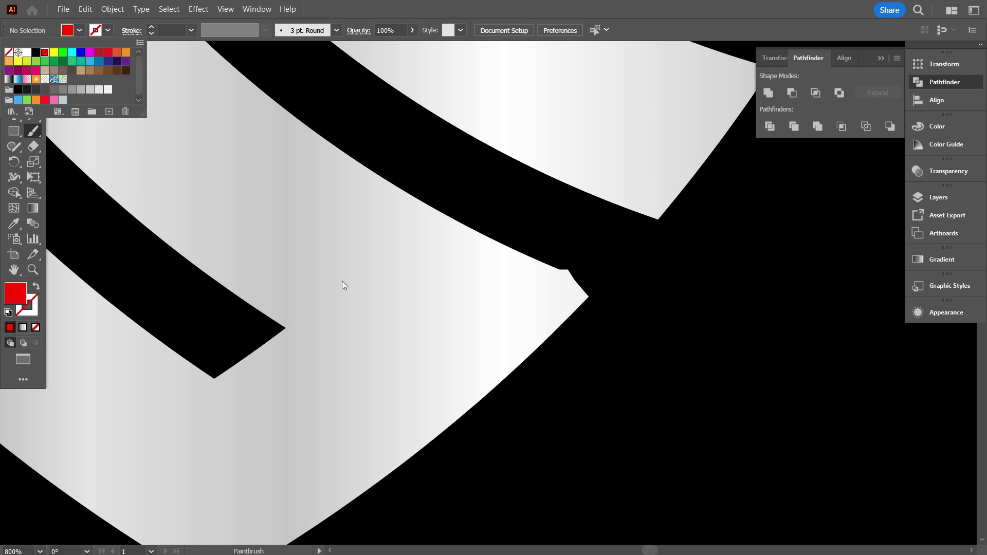
click(341, 280)
scroll(452, 309, down, 2)
- Circle the flaw at the shield's top gap with a red loop
mouse_move(472, 252)
mouse_down()
mouse_move(522, 368)
mouse_move(479, 264)
mouse_up()
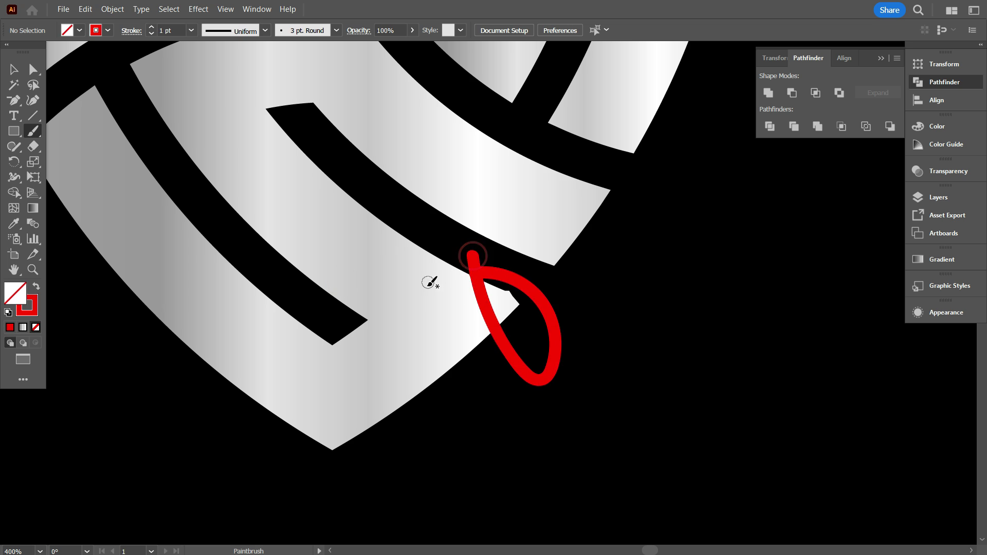
scroll(441, 309, up, 5)
scroll(441, 309, down, 1)
scroll(440, 309, up, 4)
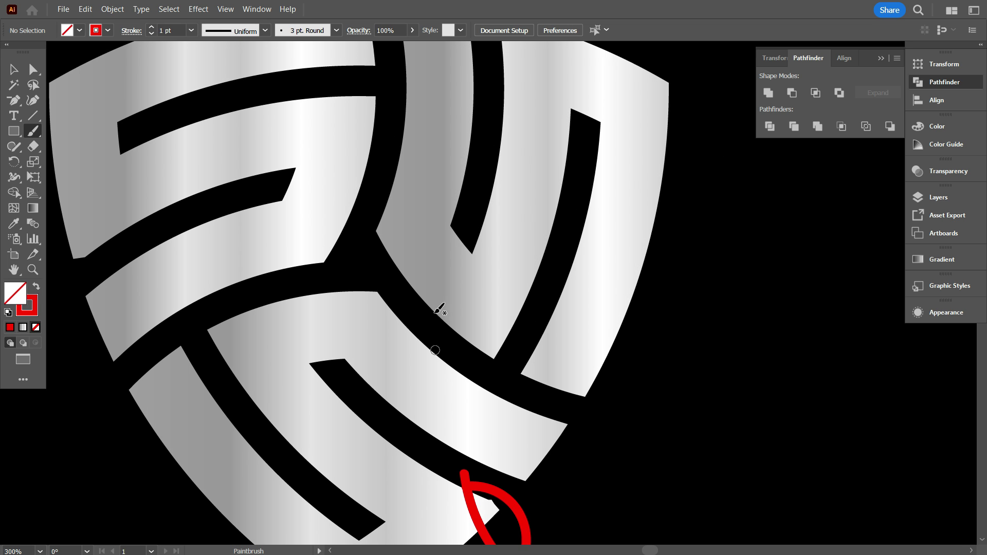
mouse_move(508, 135)
mouse_down()
mouse_move(489, 185)
mouse_move(524, 176)
mouse_move(499, 144)
mouse_up()
- Circle the flaw on the shield's left edge with a red loop
scroll(440, 220, down, 2)
scroll(441, 216, down, 1)
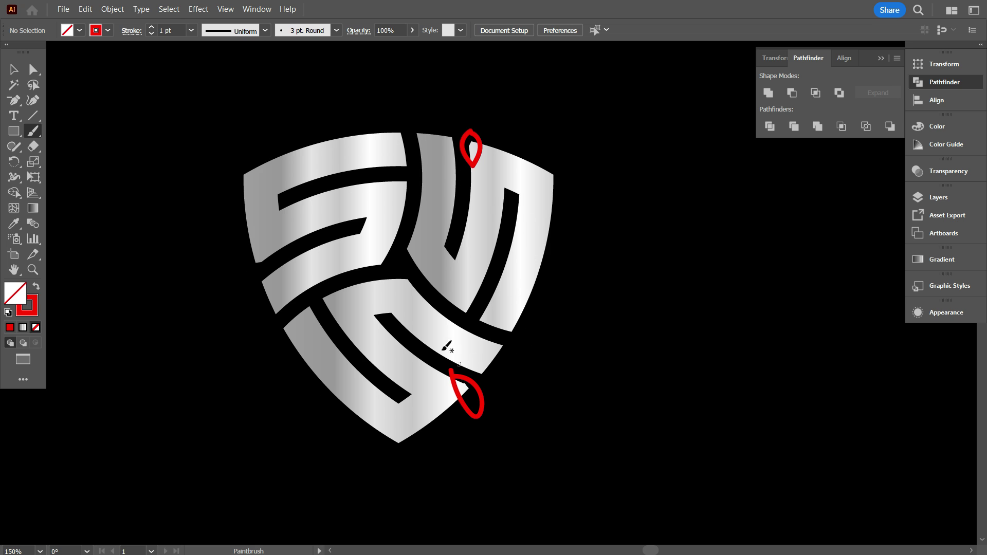
scroll(260, 287, up, 1)
scroll(344, 287, up, 2)
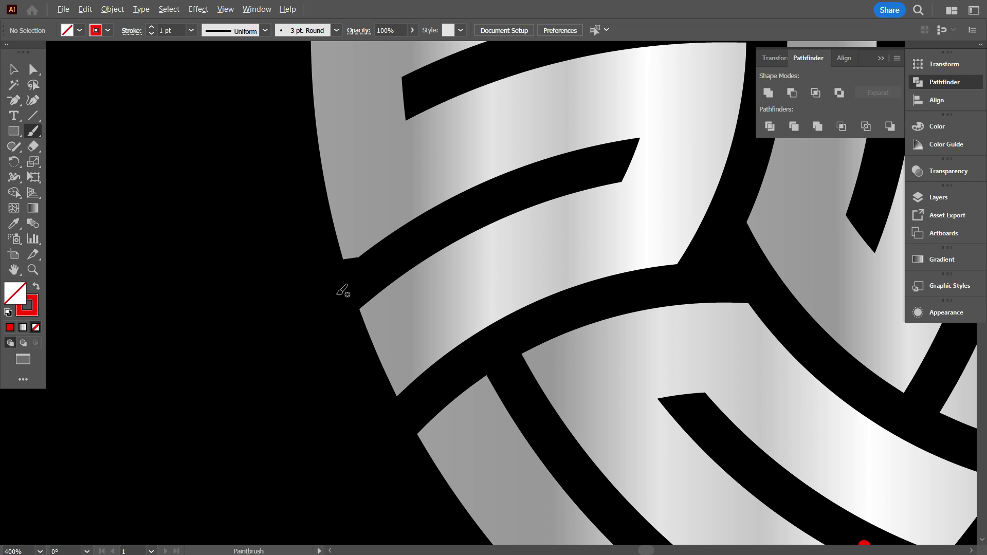
mouse_move(371, 235)
mouse_down()
mouse_move(315, 269)
mouse_move(371, 237)
mouse_up()
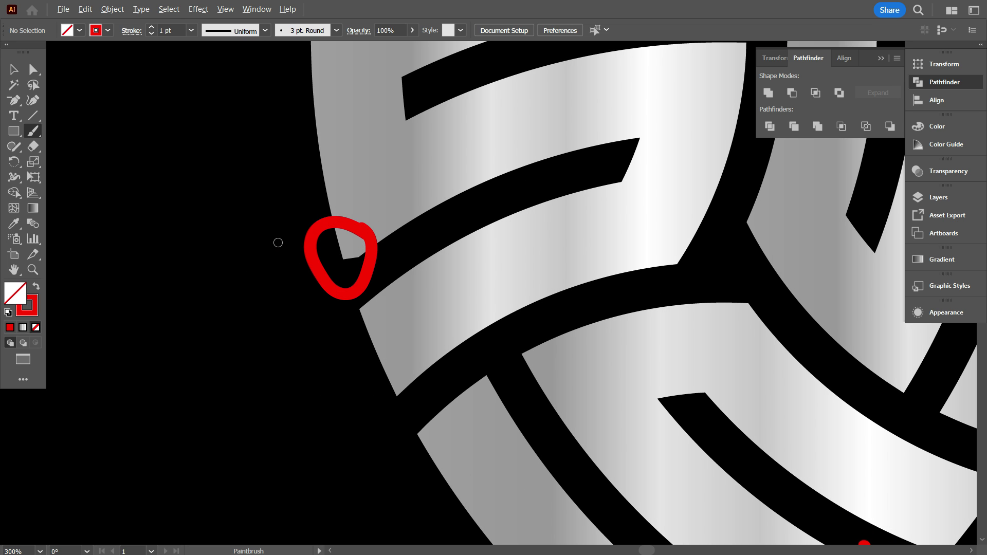
scroll(287, 277, down, 2)
scroll(309, 280, down, 1)
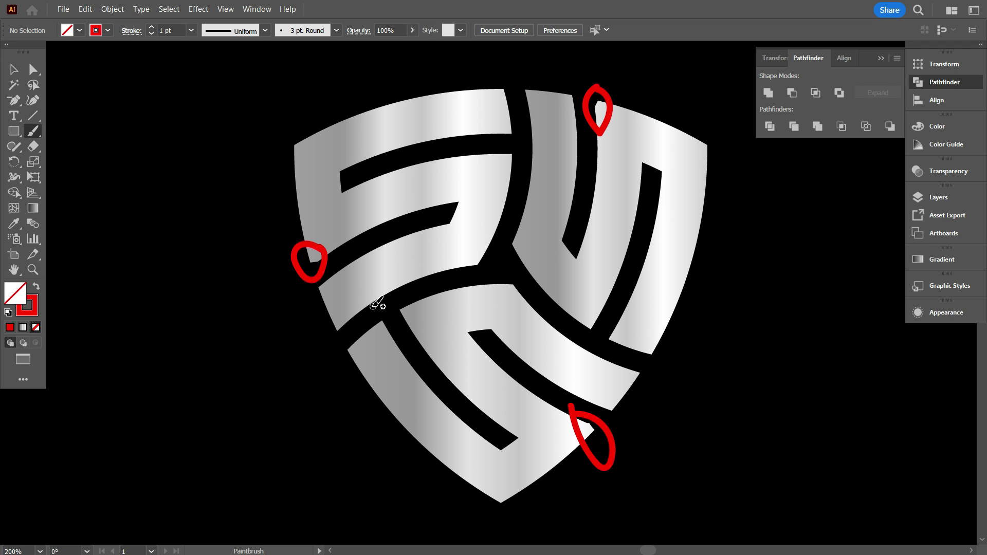
scroll(379, 303, down, 1)
scroll(383, 308, up, 2)
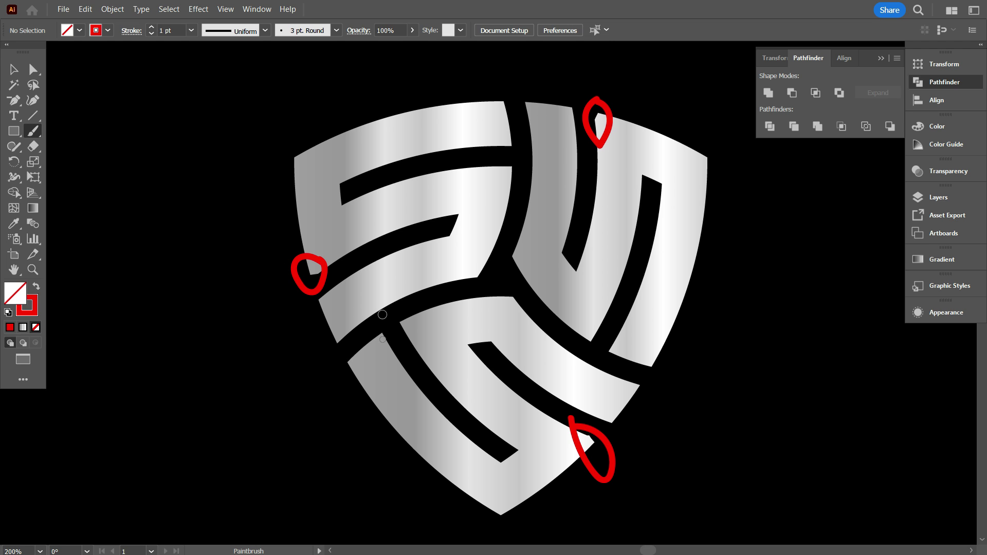
scroll(382, 314, down, 1)
scroll(386, 319, down, 1)
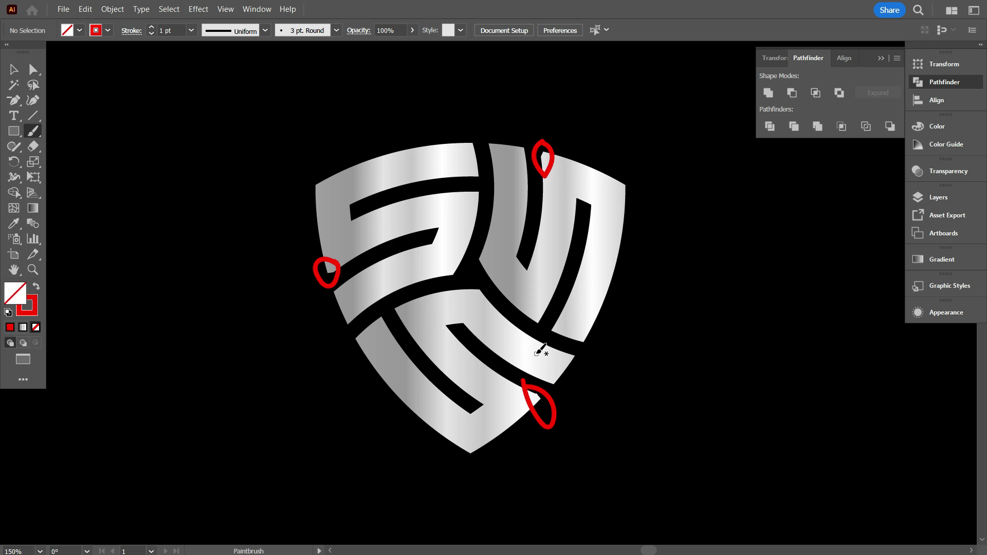
scroll(541, 350, down, 1)
scroll(543, 347, up, 1)
scroll(555, 349, up, 1)
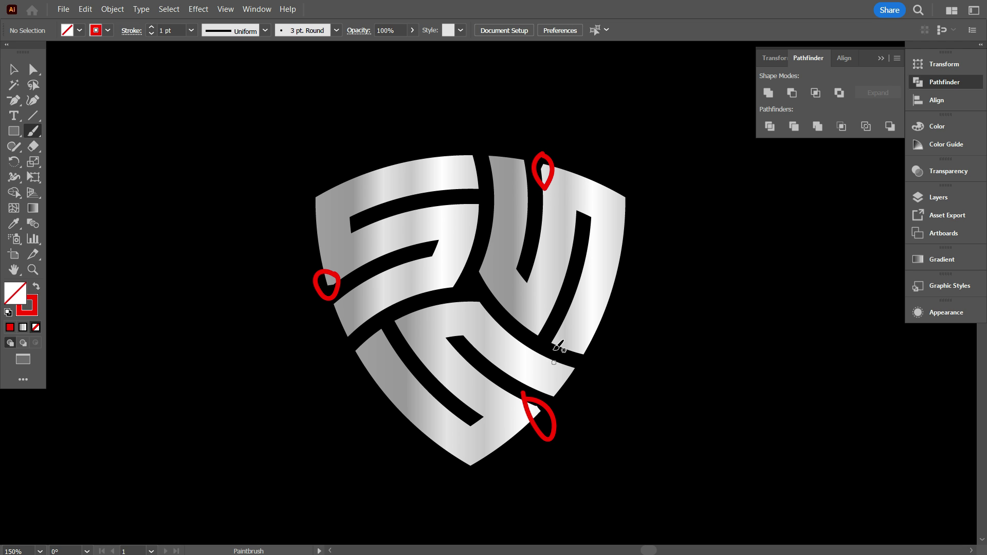
scroll(576, 339, down, 1)
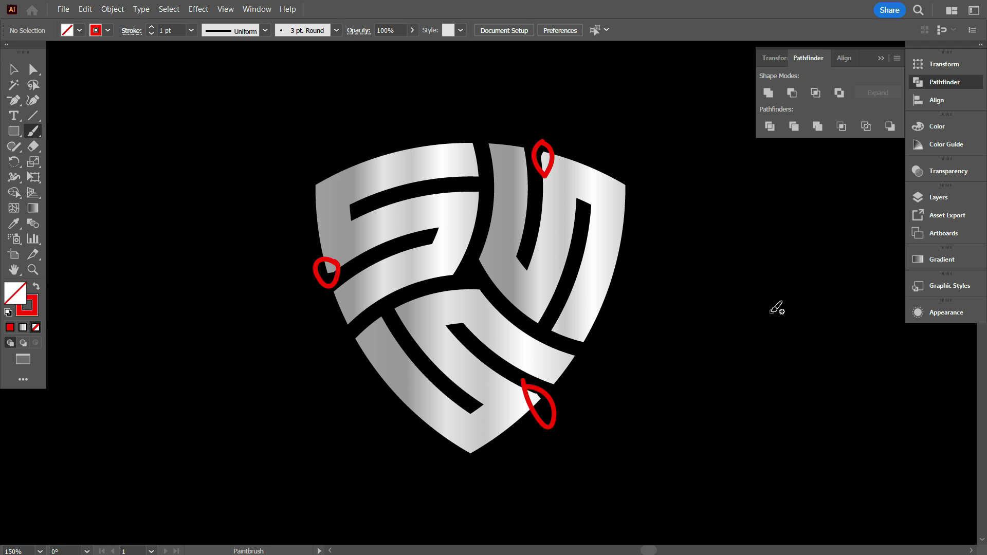